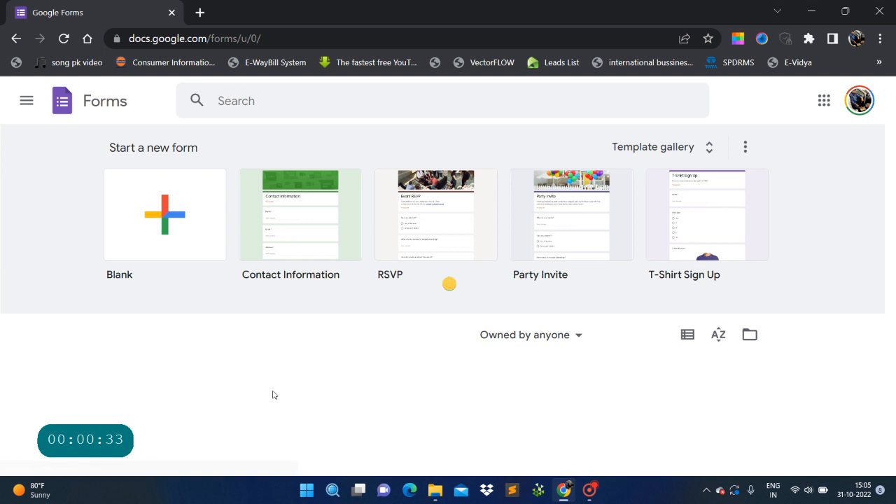
# Choose the T-Shirt Sign Up template from the Start a new form gallery.
pyautogui.scroll(-2, 413, 391)
pyautogui.scroll(2, 350, 333)
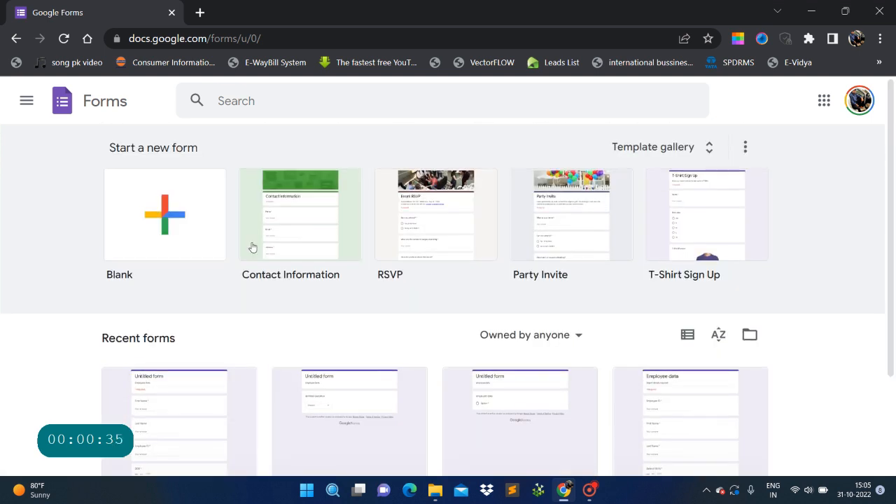
pyautogui.click(333, 244)
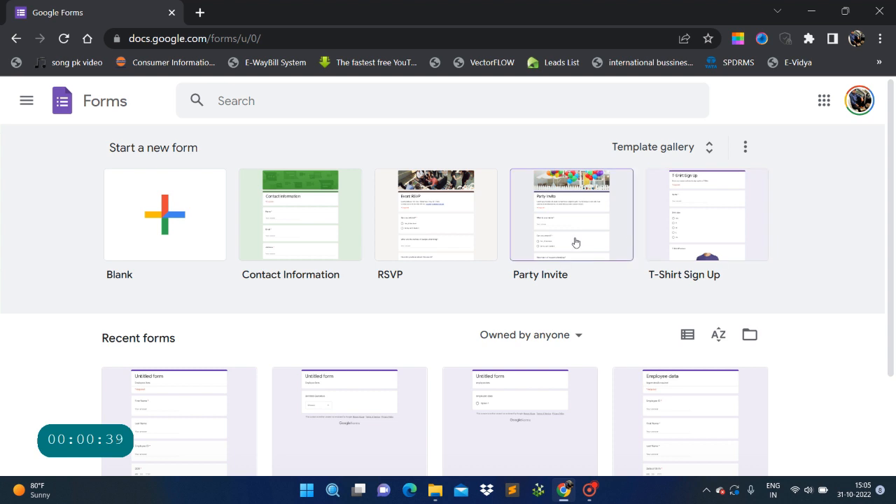
pyautogui.click(688, 204)
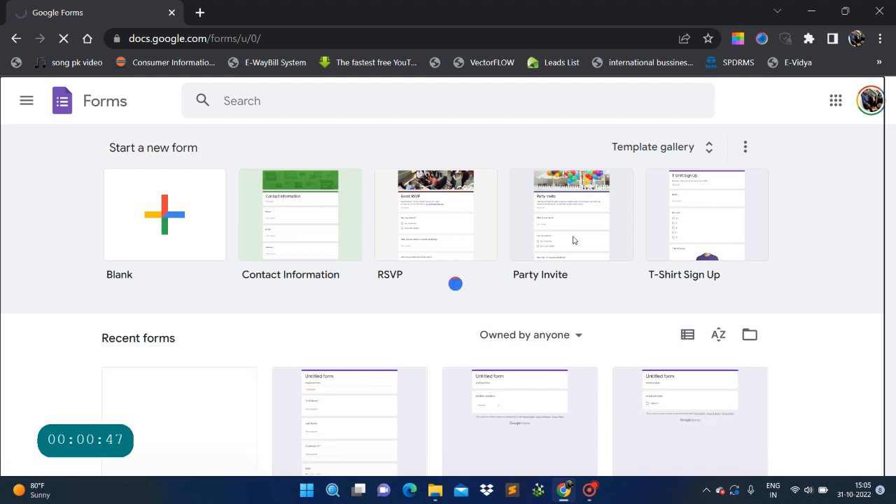
# Scroll through the T-Shirt Sign Up form's opening questions, selecting the Name title.
pyautogui.scroll(-2, 329, 322)
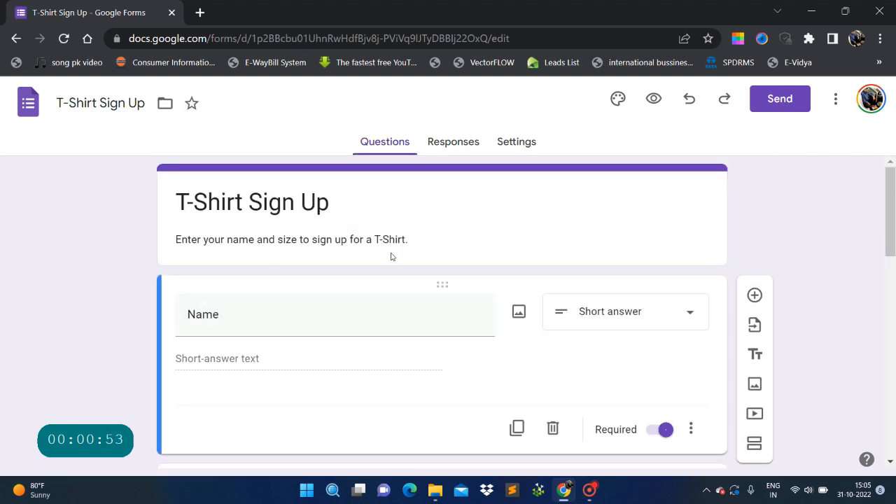
pyautogui.scroll(-2, 396, 270)
pyautogui.scroll(1, 350, 280)
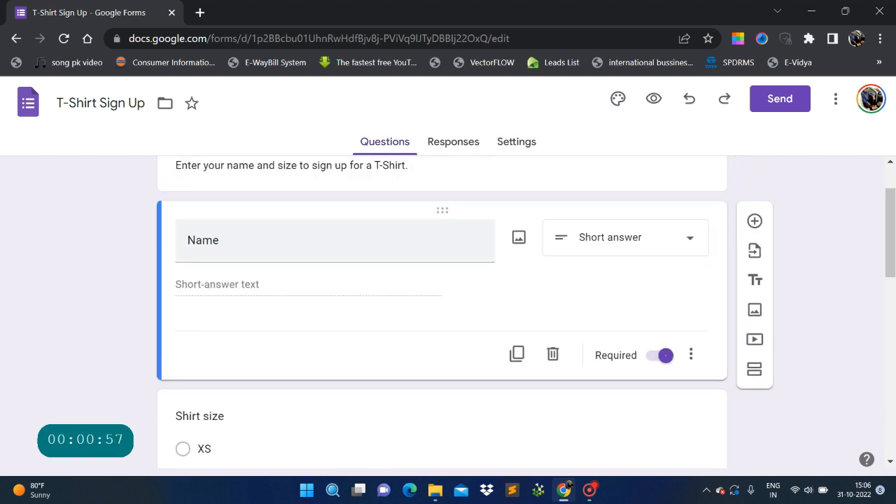
pyautogui.doubleClick(230, 240)
pyautogui.click(245, 317)
pyautogui.click(243, 285)
# Review the T-shirt image and Other thoughts or comments question, then return to Forms home.
pyautogui.scroll(-3, 218, 272)
pyautogui.scroll(-2, 254, 380)
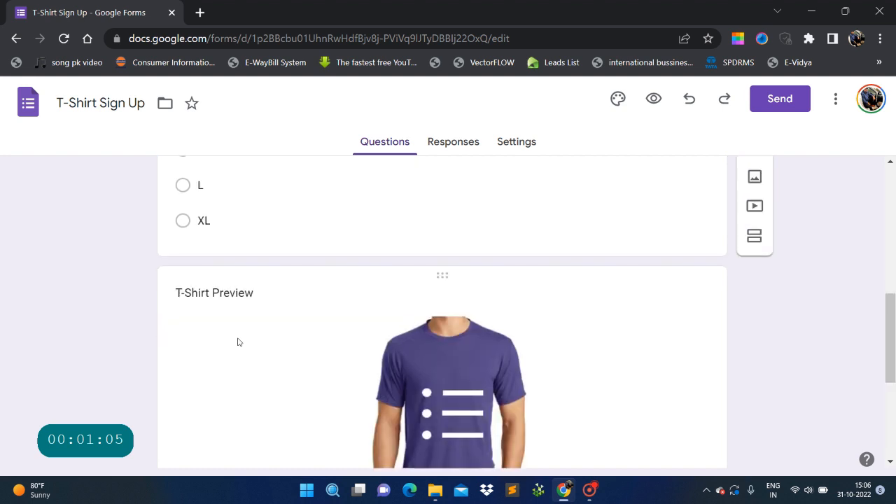
pyautogui.scroll(-2, 426, 322)
pyautogui.scroll(1, 419, 320)
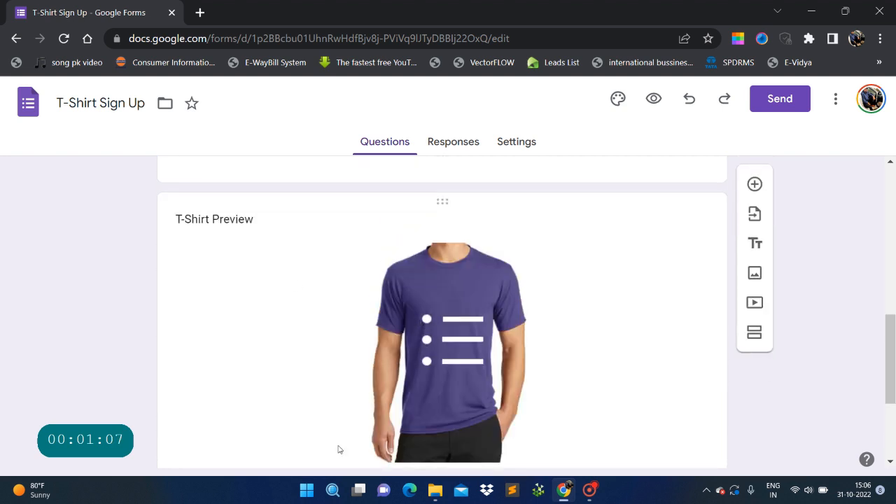
pyautogui.click(449, 276)
pyautogui.click(610, 294)
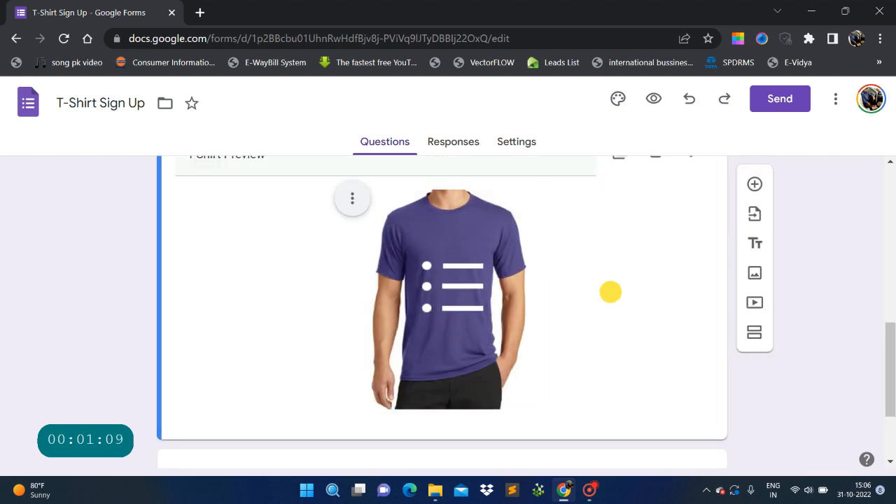
pyautogui.scroll(-3, 610, 294)
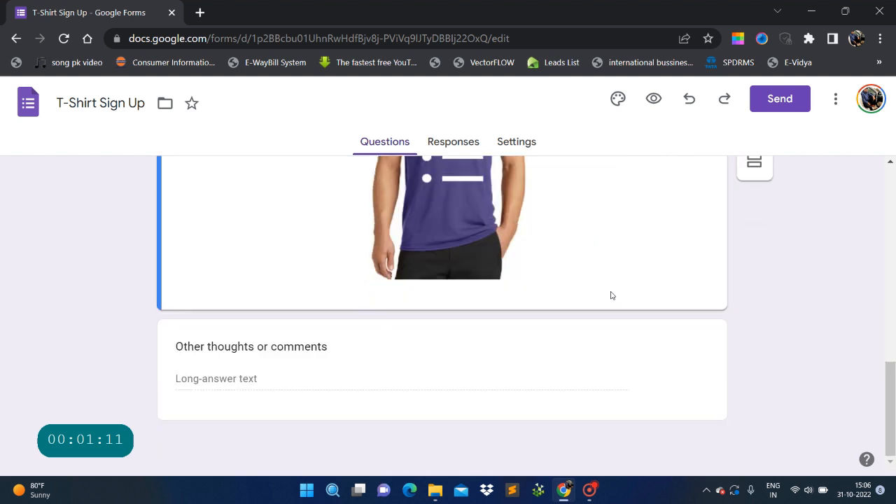
pyautogui.click(217, 382)
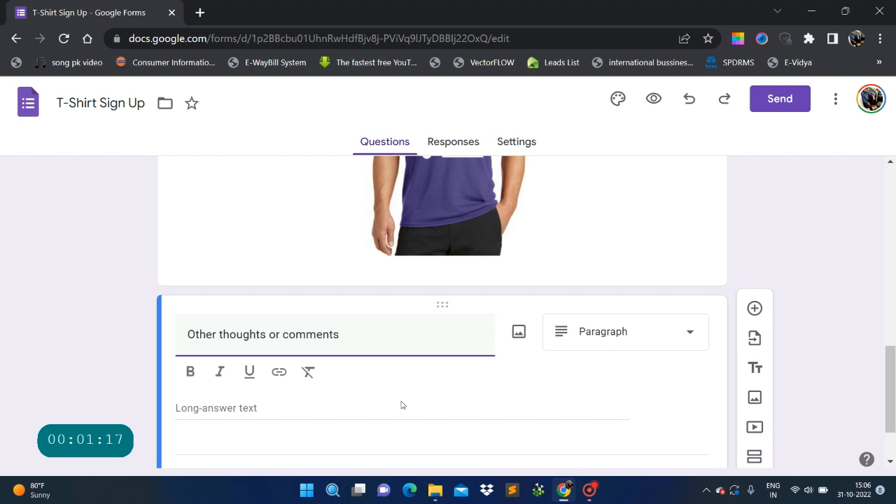
pyautogui.scroll(1, 401, 401)
pyautogui.scroll(-3, 401, 402)
pyautogui.click(241, 332)
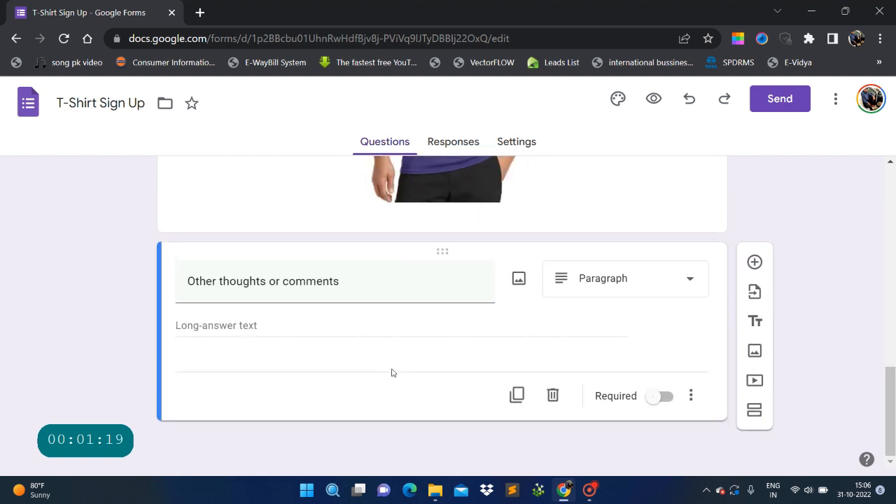
pyautogui.scroll(10, 392, 373)
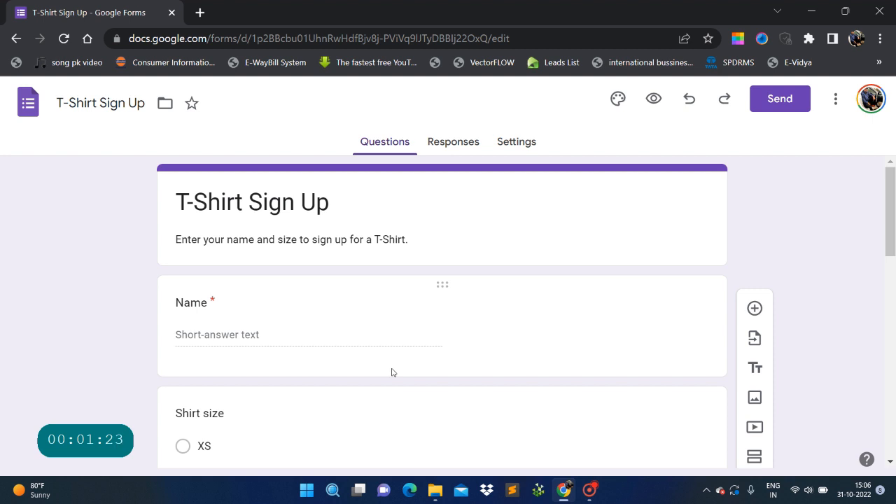
pyautogui.click(15, 40)
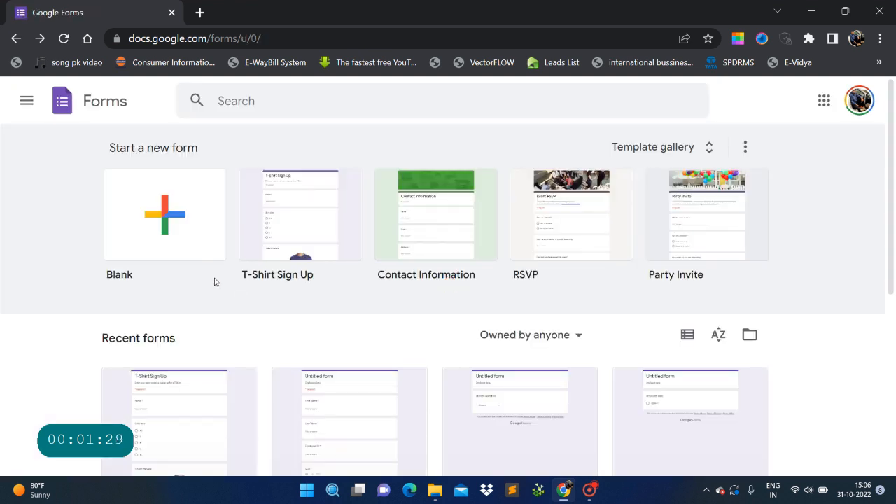
# Start a Blank form and enter 'Employees Data' as its form description.
pyautogui.click(157, 219)
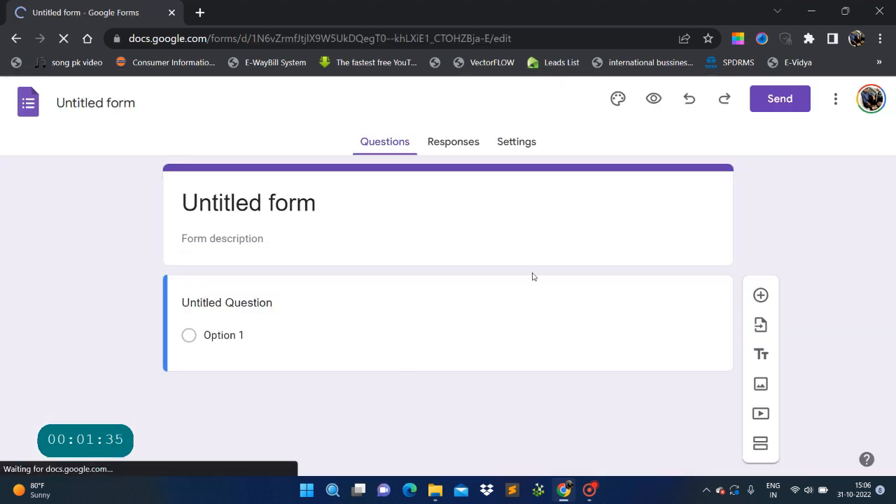
pyautogui.click(209, 238)
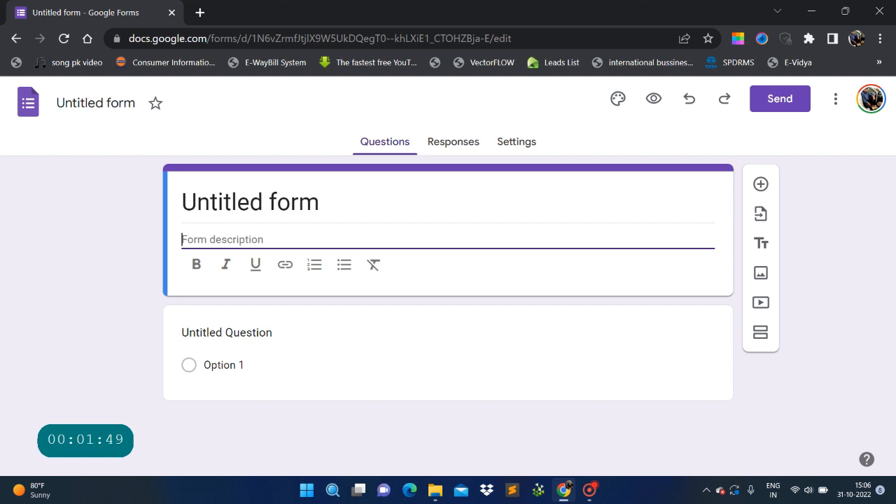
pyautogui.write('Employ')
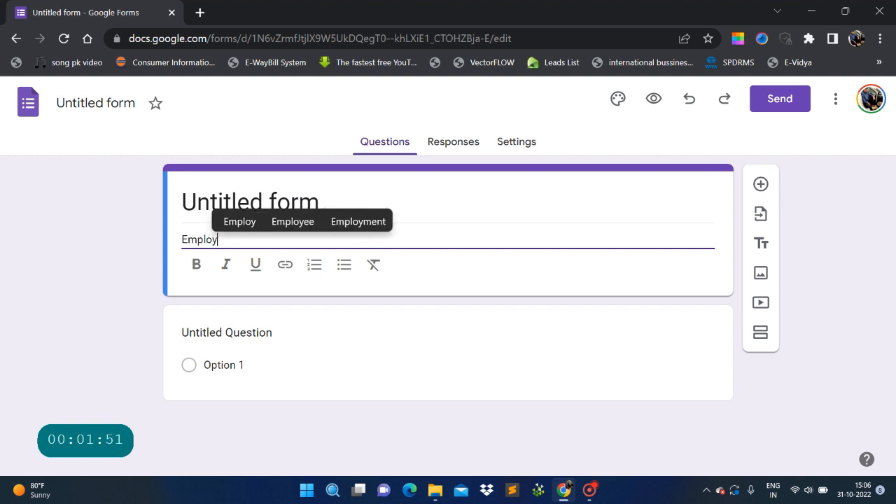
pyautogui.write('ees Data')
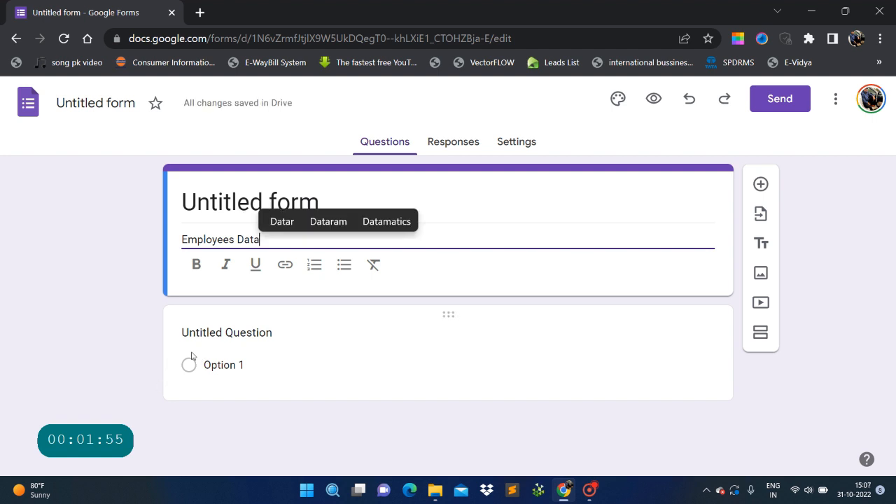
pyautogui.click(276, 331)
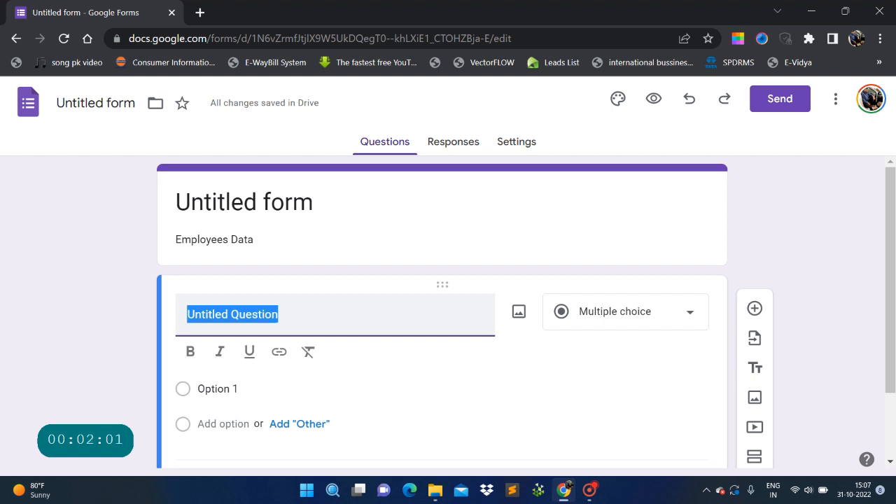
# Title the first question 'First Name' and set its type to Short answer.
pyautogui.write('First Na')
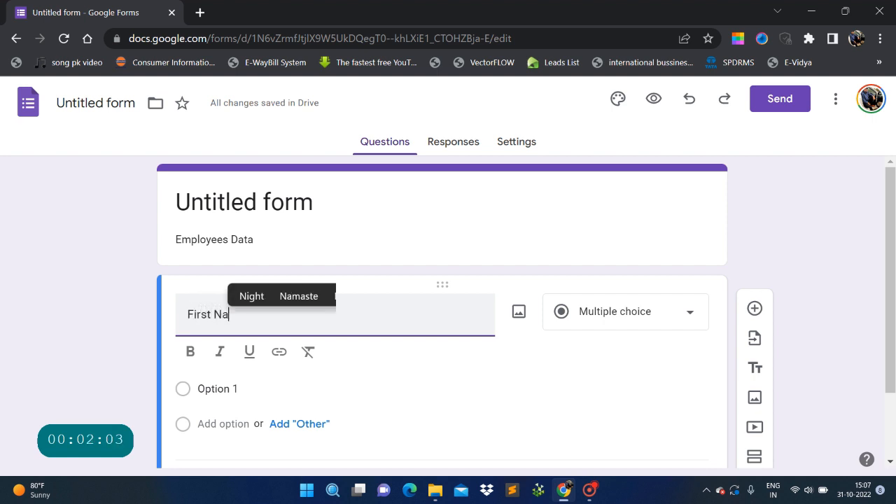
pyautogui.write('me')
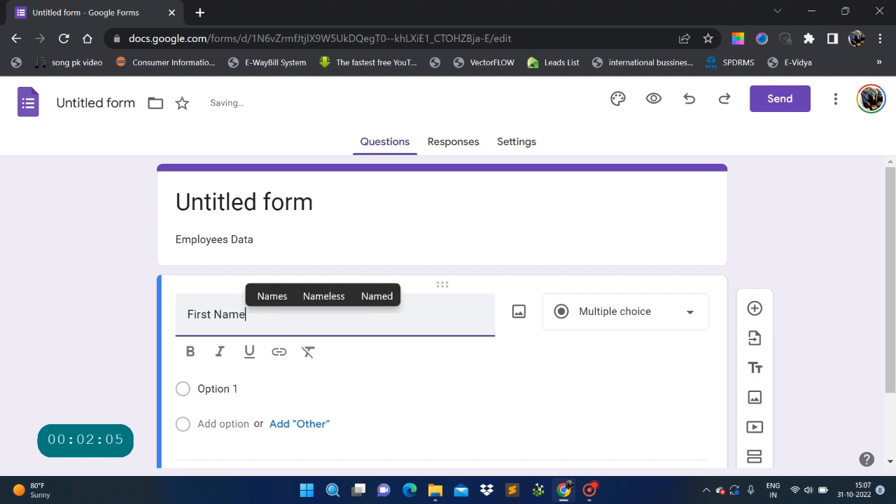
pyautogui.click(556, 326)
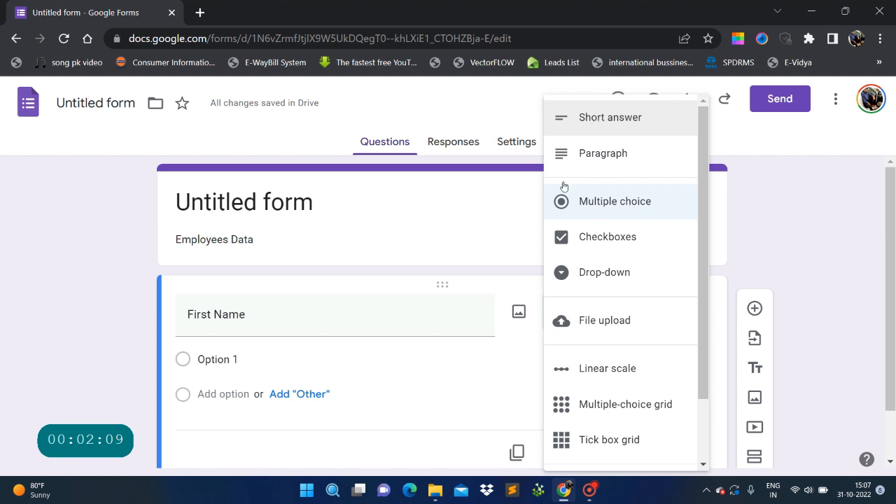
pyautogui.click(406, 394)
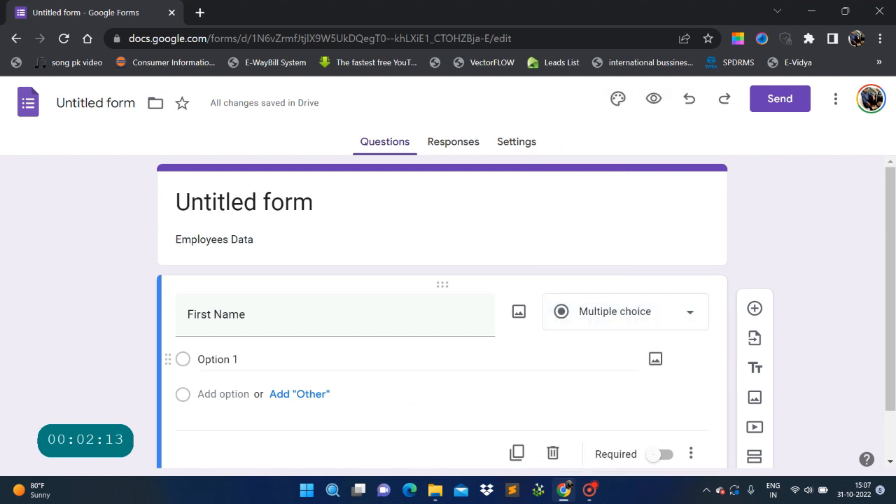
pyautogui.click(691, 320)
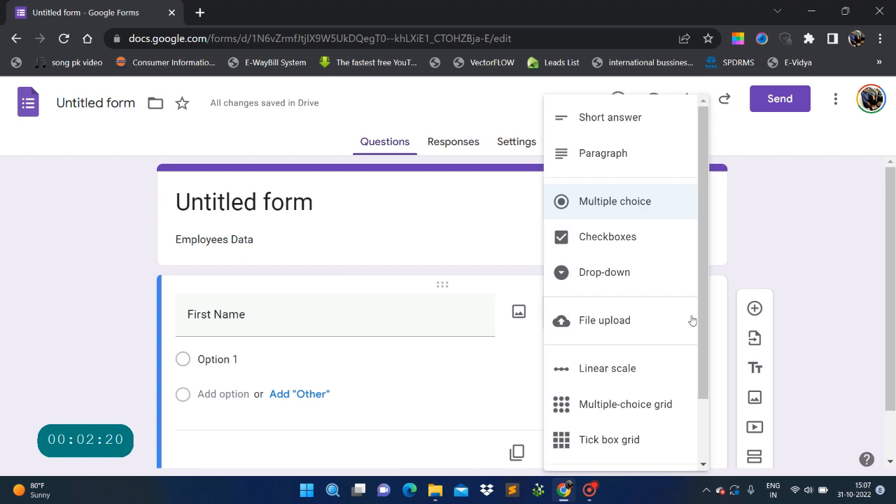
pyautogui.click(608, 116)
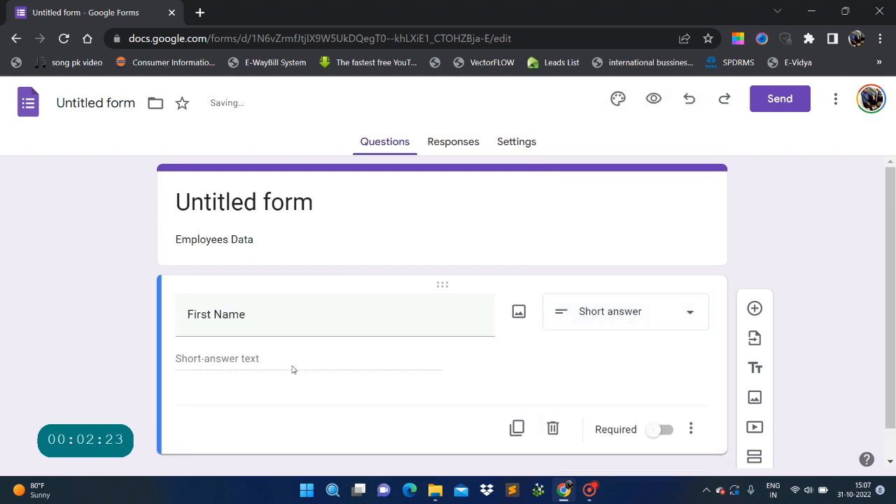
pyautogui.click(201, 359)
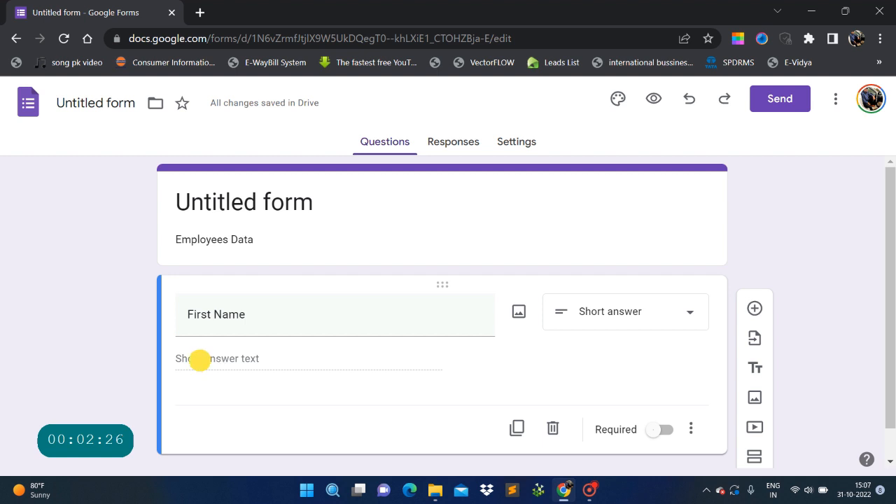
pyautogui.click(204, 358)
pyautogui.scroll(-1, 282, 364)
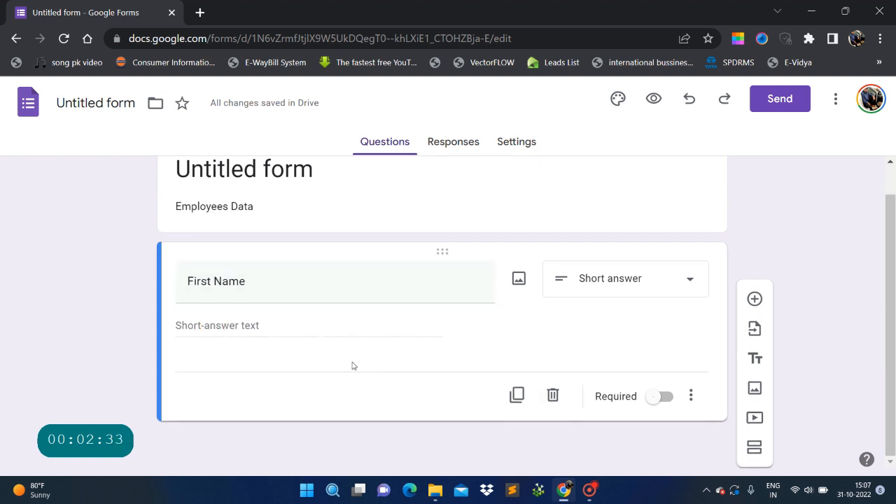
# Duplicate the First Name question and retitle the copy 'Last Name'.
pyautogui.click(516, 397)
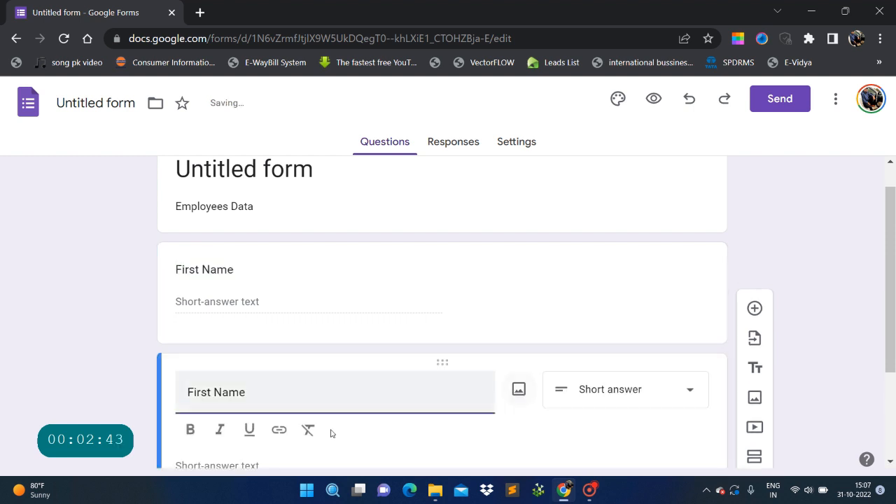
pyautogui.click(205, 251)
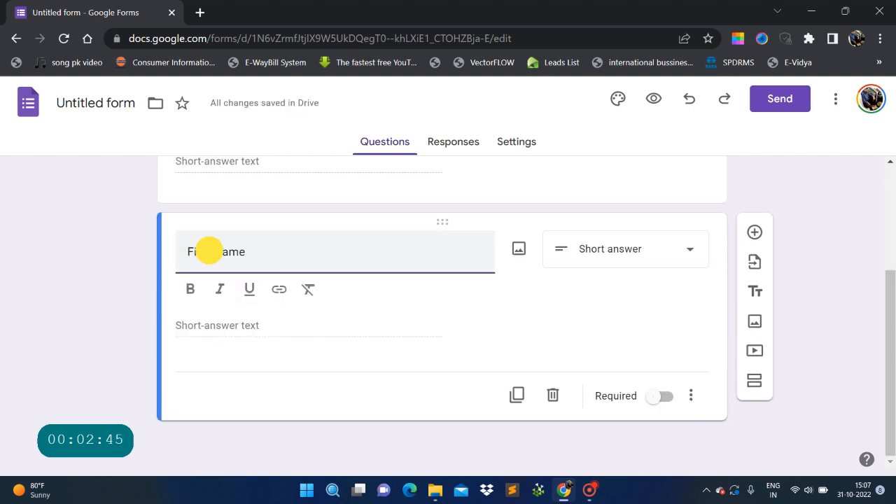
pyautogui.press('Delete')
pyautogui.press('BackSpace')
pyautogui.press('BackSpace')
pyautogui.press('BackSpace')
pyautogui.press('BackSpace')
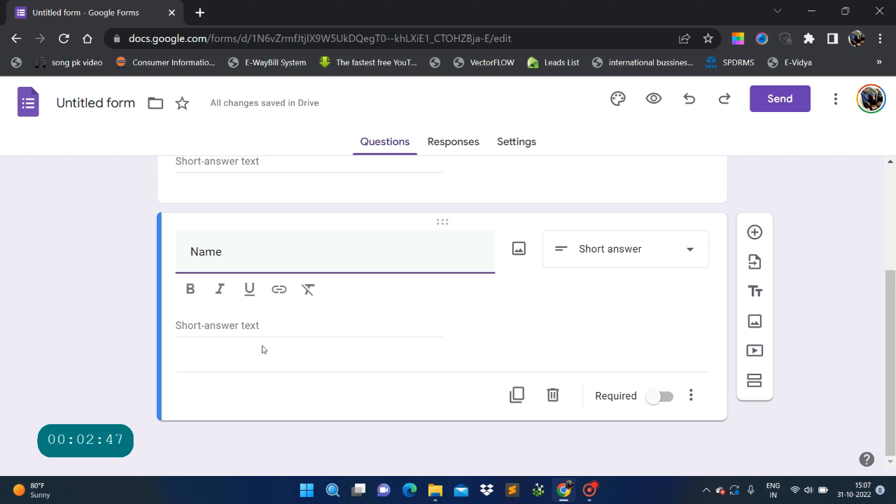
pyautogui.write('Last')
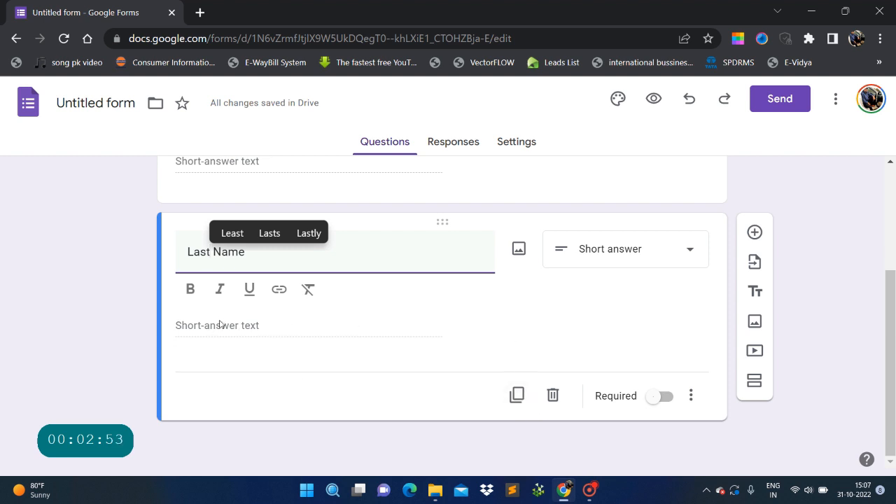
pyautogui.click(220, 324)
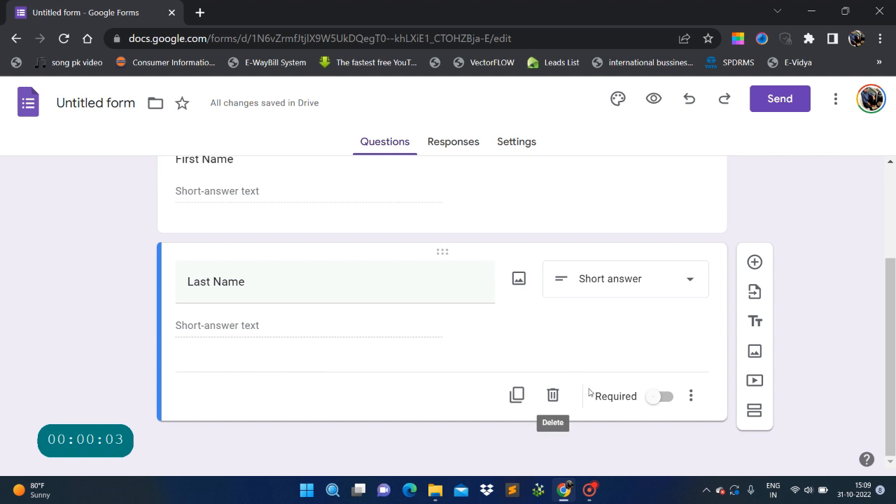
# Duplicate Last Name and retitle the copy 'Employee ID', keeping it Short answer.
pyautogui.click(517, 397)
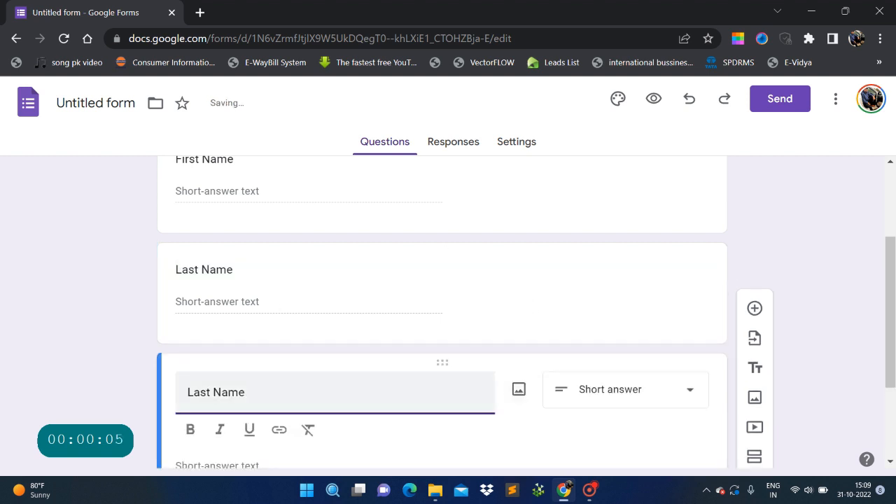
pyautogui.moveTo(275, 253); pyautogui.dragTo(128, 261)
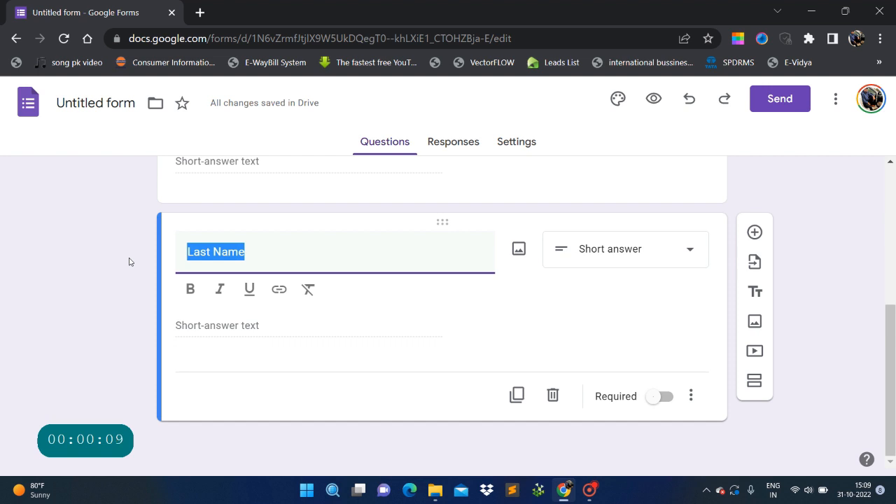
pyautogui.write('D')
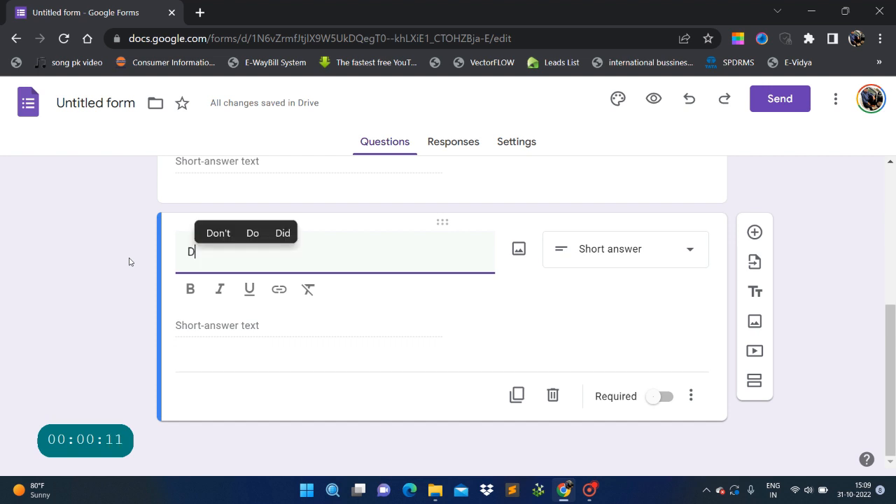
pyautogui.press('BackSpace')
pyautogui.write('Employ')
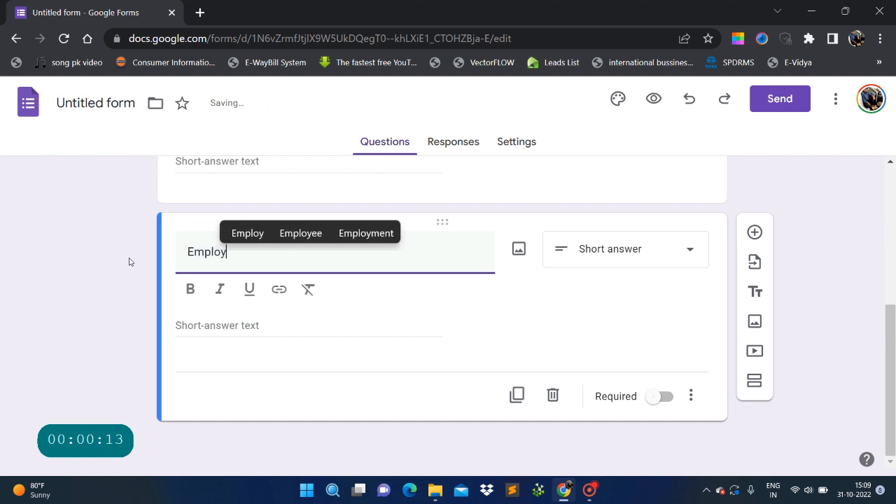
pyautogui.write('ee ID')
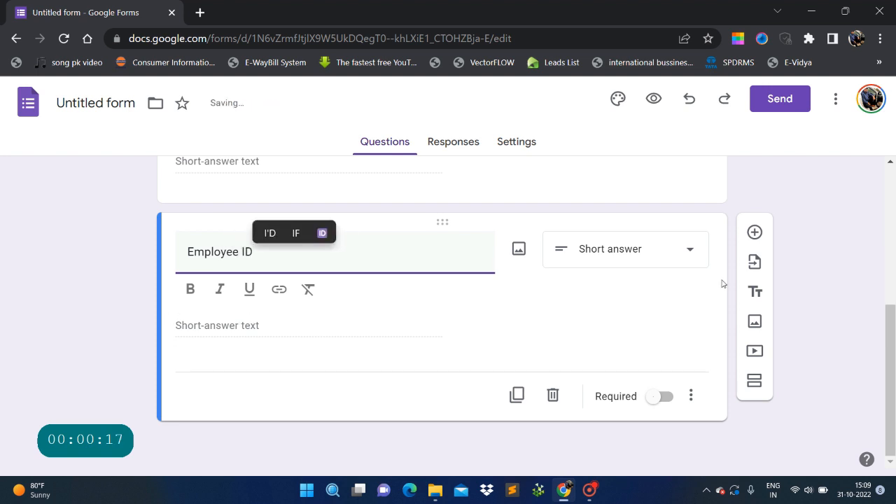
pyautogui.click(633, 247)
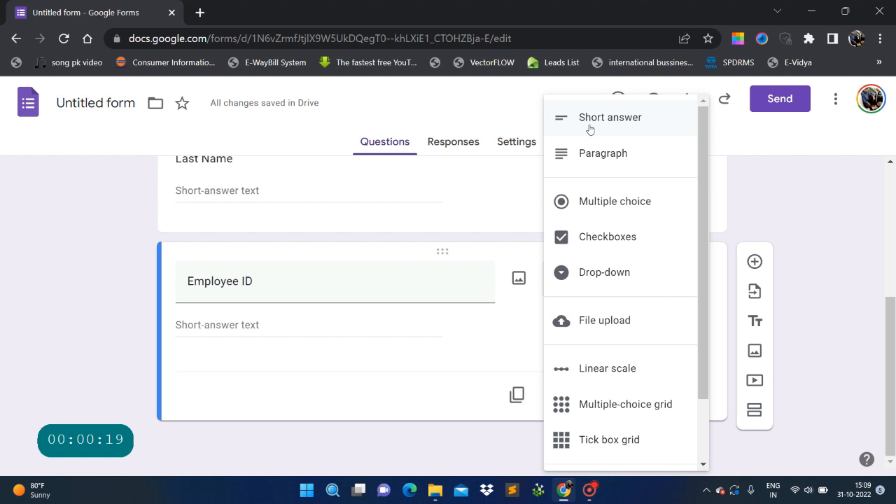
pyautogui.click(590, 121)
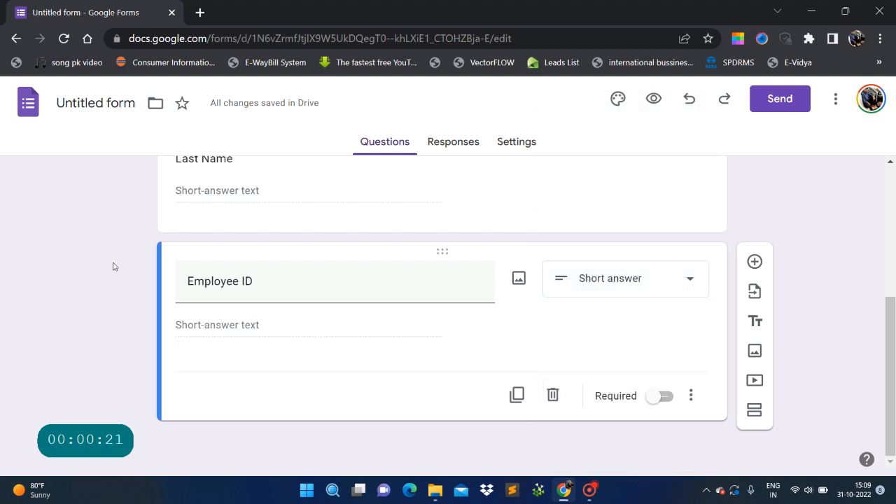
# Duplicate Employee ID and retitle the copy 'Date of Birth'.
pyautogui.click(517, 394)
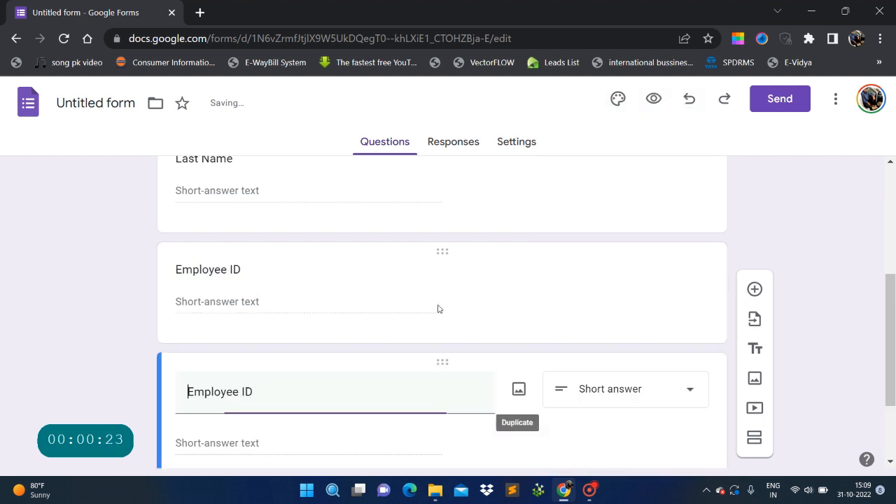
pyautogui.moveTo(262, 253); pyautogui.dragTo(63, 245)
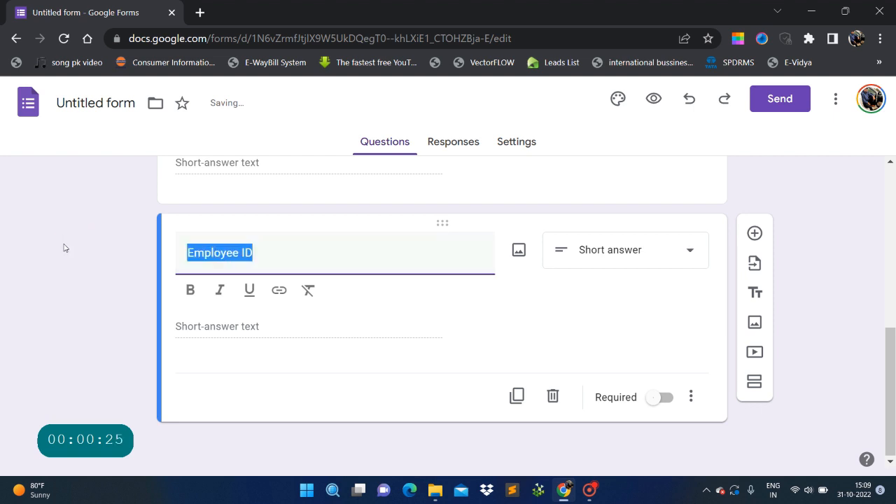
pyautogui.write('Date ')
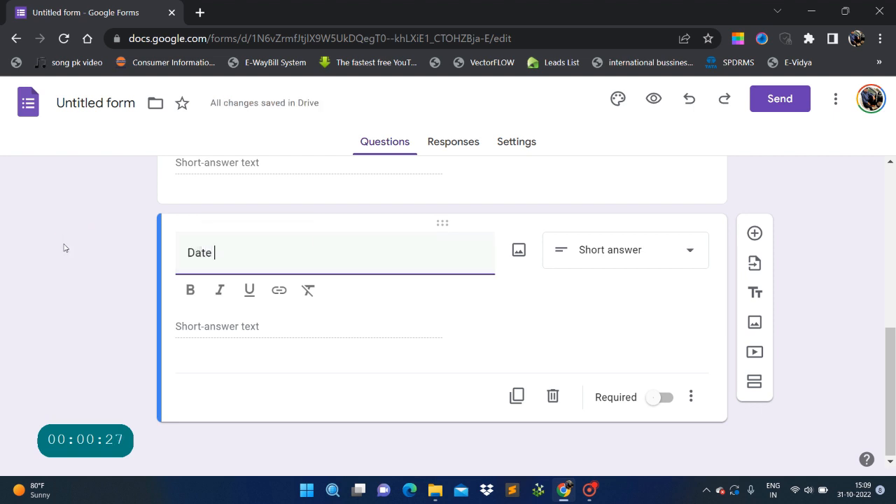
pyautogui.write('of Birth')
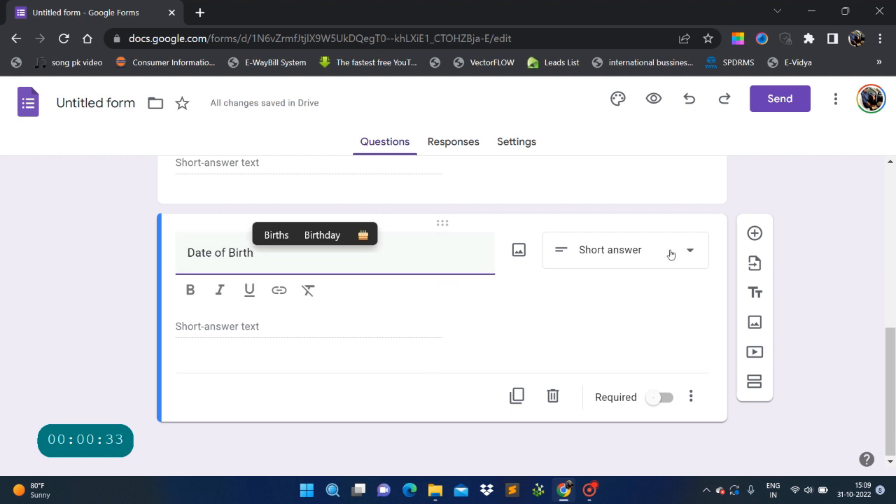
pyautogui.click(211, 329)
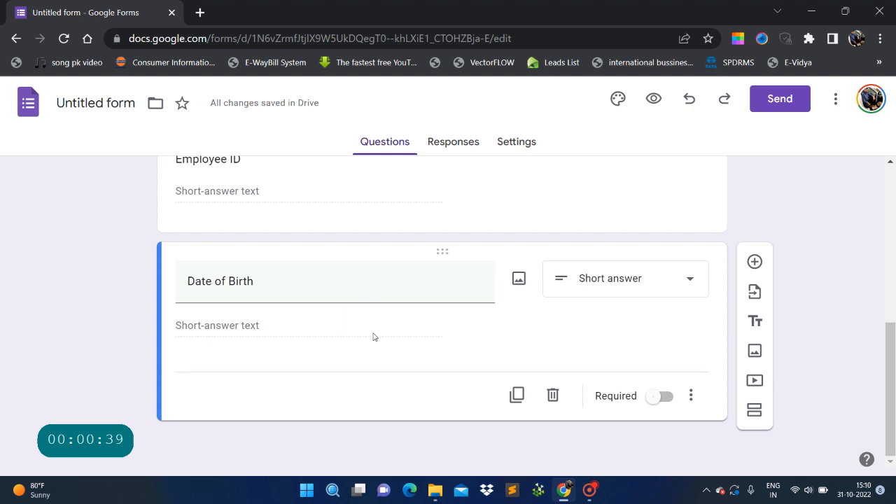
# Change the Date of Birth question type to Date.
pyautogui.click(689, 280)
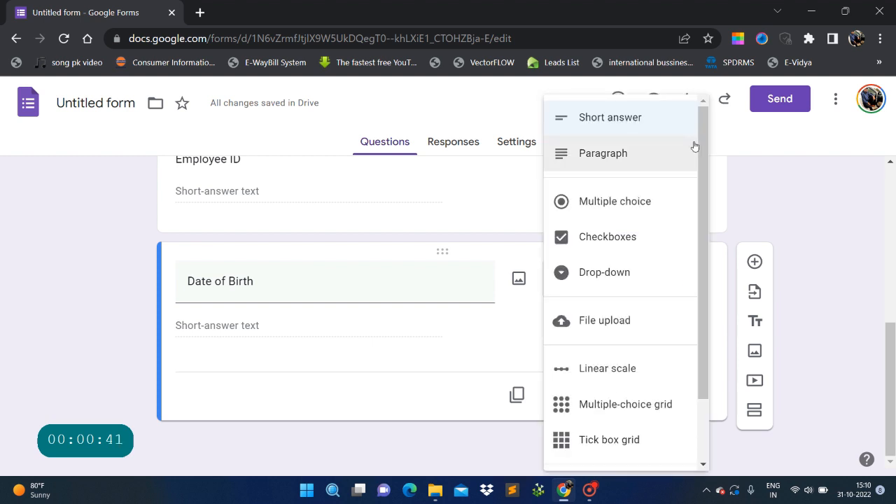
pyautogui.scroll(-2, 619, 287)
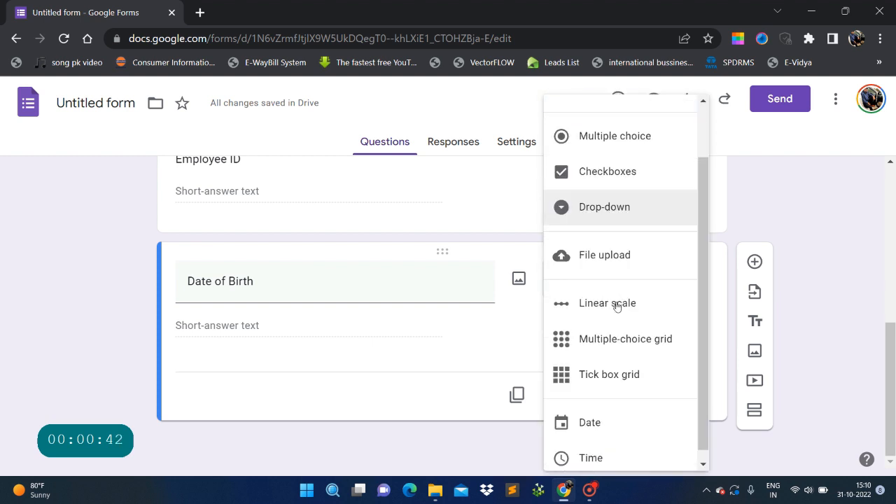
pyautogui.click(614, 415)
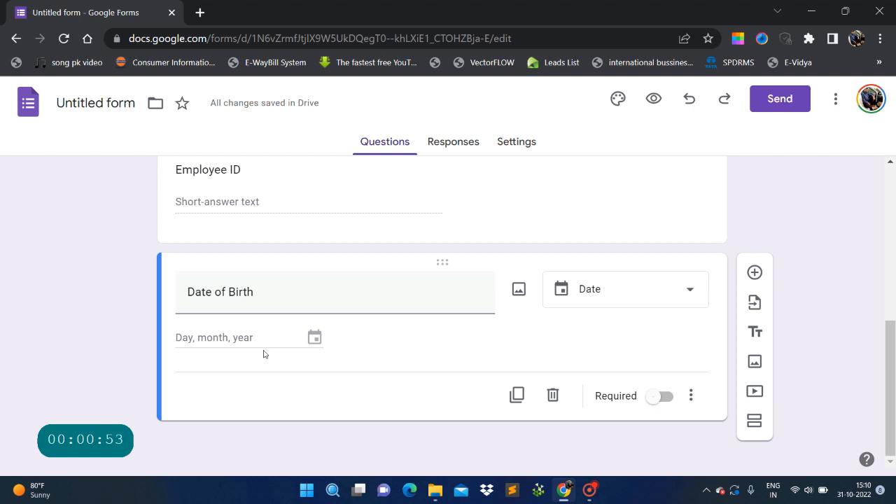
pyautogui.click(314, 340)
# Duplicate Date of Birth and retitle the copy 'Date of Joining'.
pyautogui.click(516, 395)
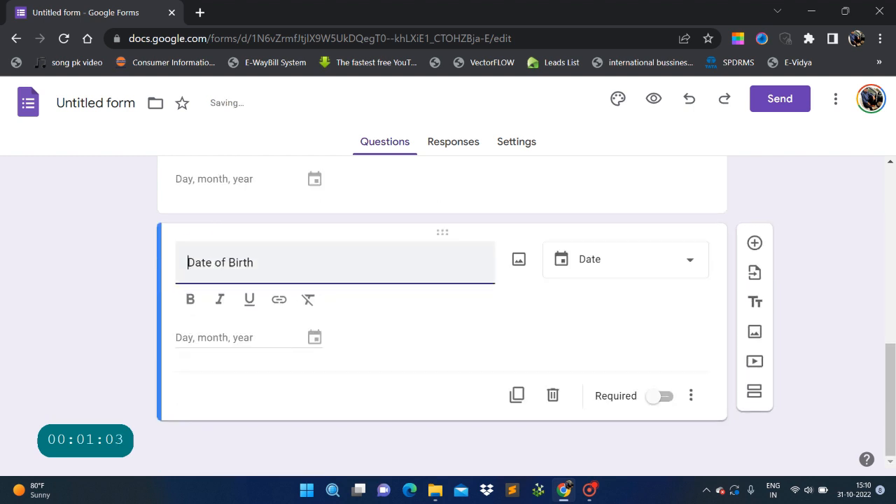
pyautogui.press('Right')
pyautogui.press('BackSpace')
pyautogui.press('BackSpace')
pyautogui.press('BackSpace')
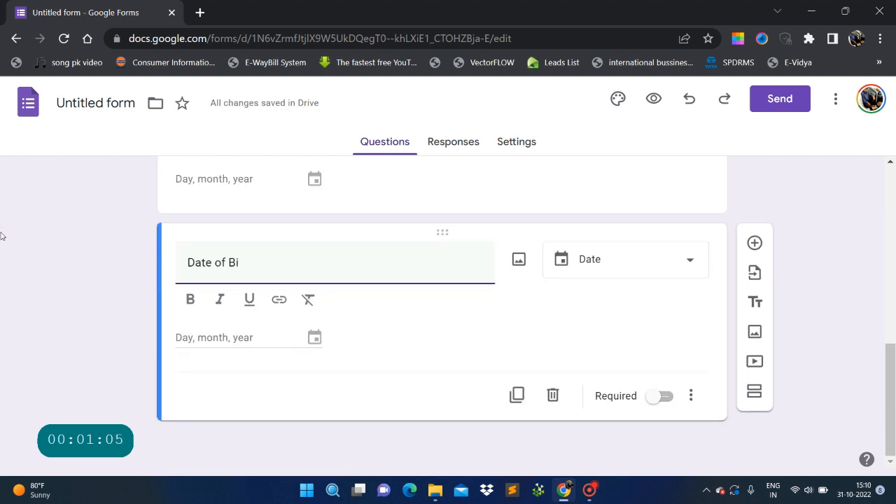
pyautogui.write('Joining')
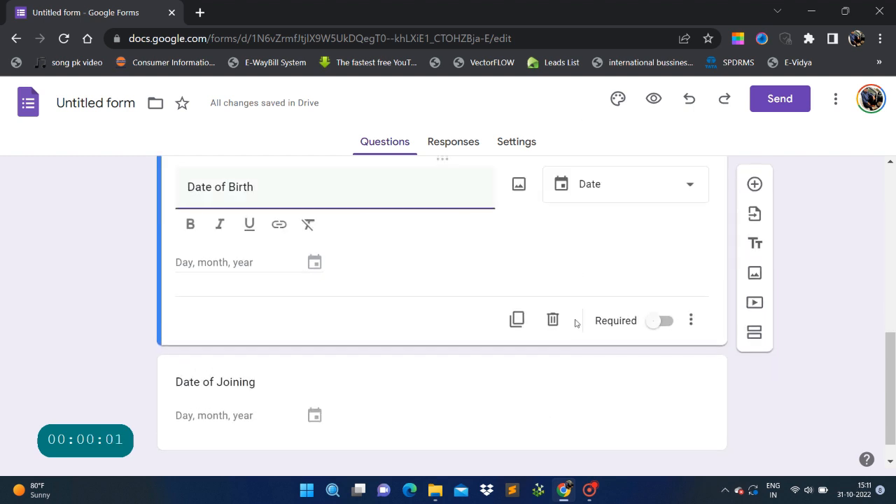
# Duplicate Date of Joining and retitle the copy 'Department', fixing the misspelling.
pyautogui.click(305, 353)
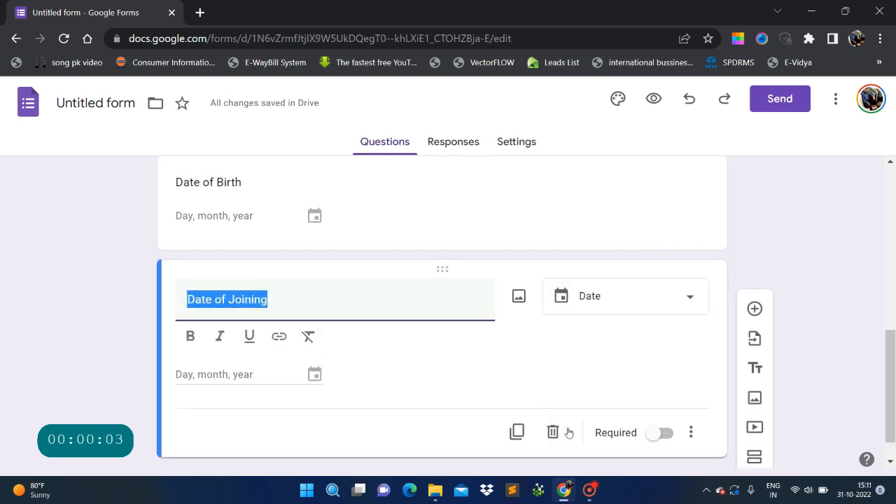
pyautogui.click(517, 426)
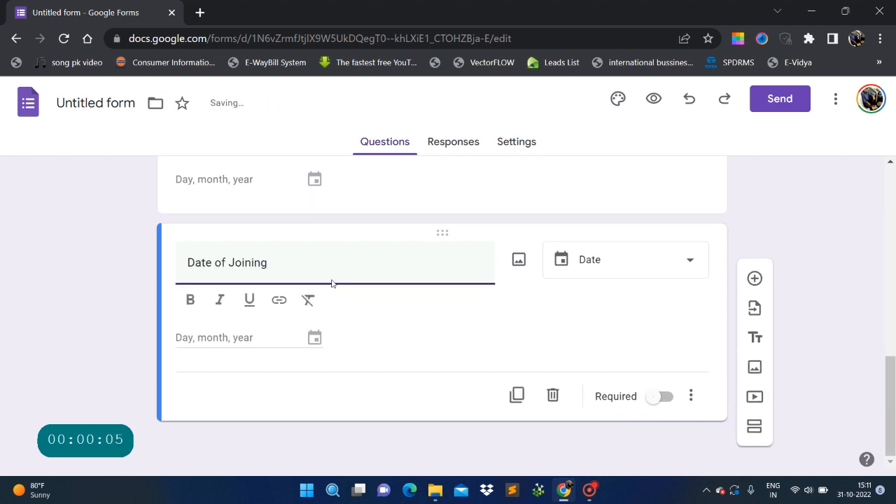
pyautogui.hotkey('ctrl', 'a')
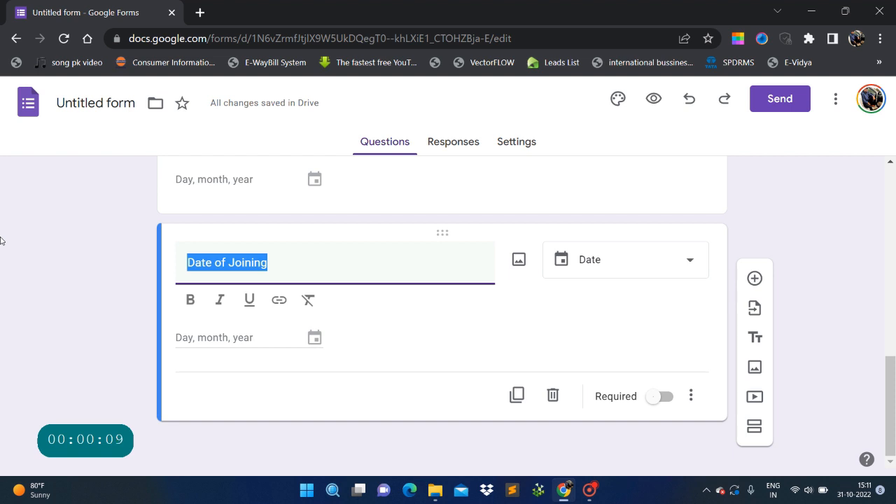
pyautogui.write('Depatm')
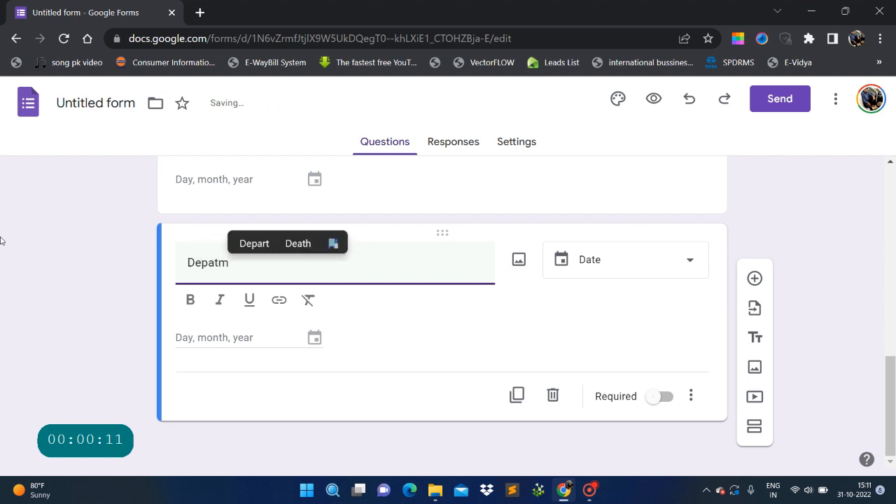
pyautogui.write('ent')
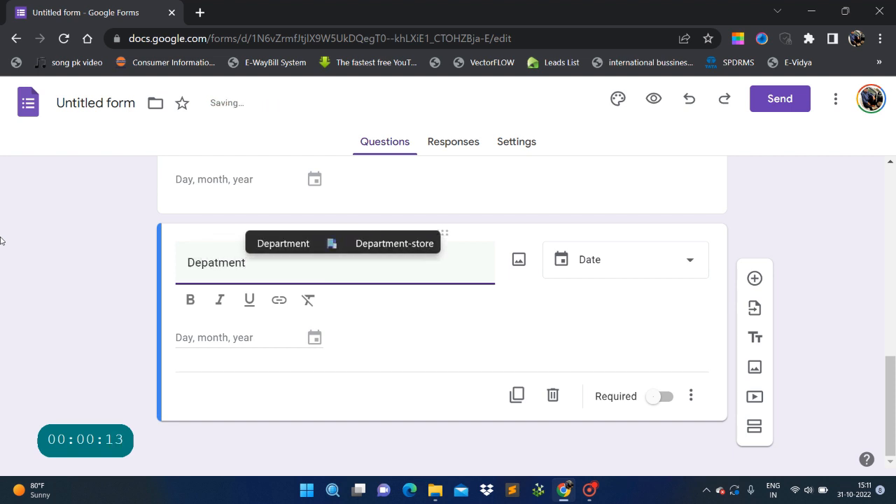
pyautogui.press('Left')
pyautogui.press('Left')
pyautogui.press('Left')
pyautogui.write('r')
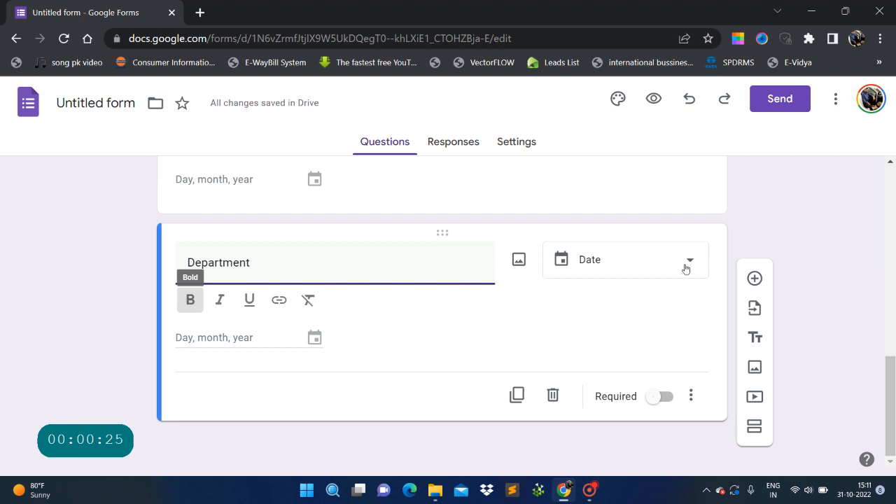
# Change the Department question type to Drop-down.
pyautogui.click(656, 260)
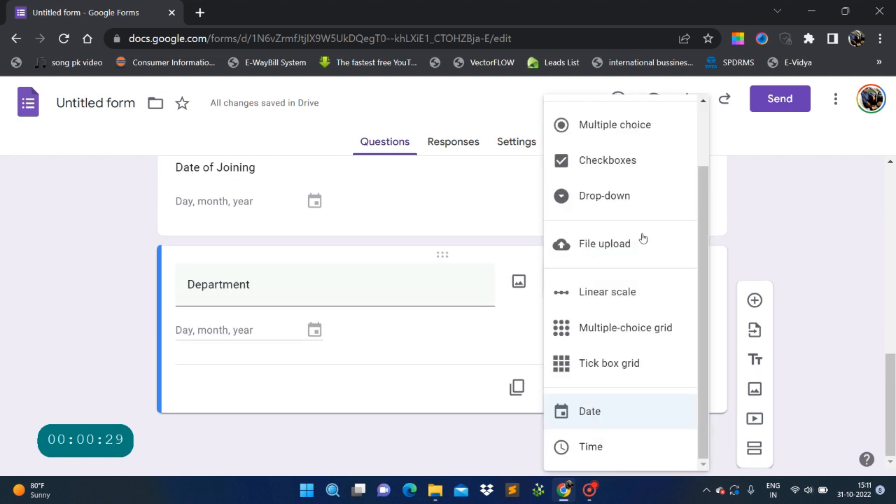
pyautogui.scroll(1, 639, 294)
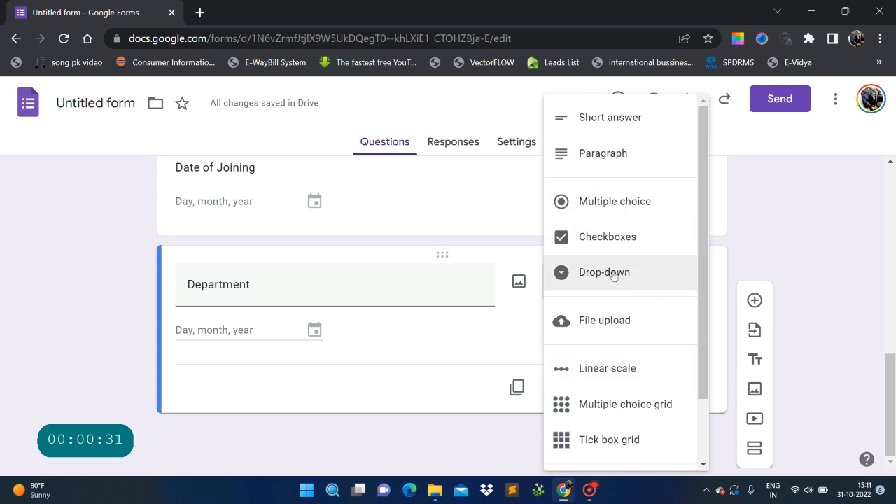
pyautogui.scroll(-1, 642, 317)
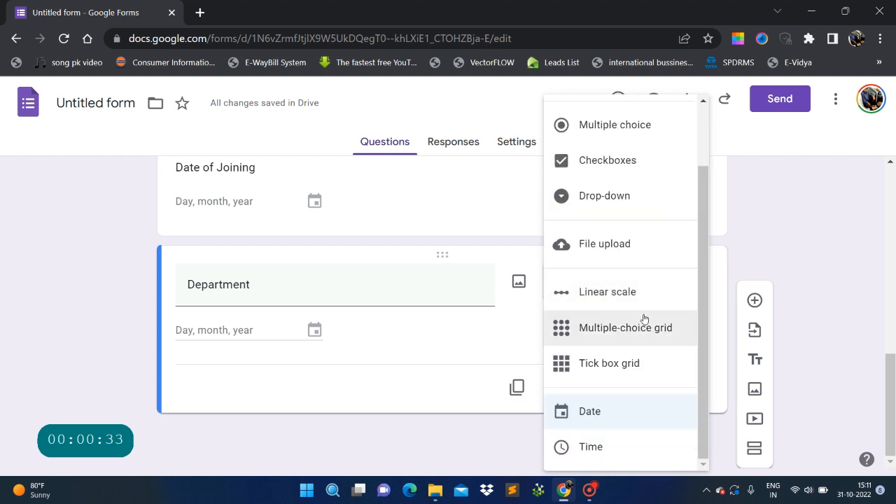
pyautogui.scroll(1, 630, 280)
pyautogui.click(621, 273)
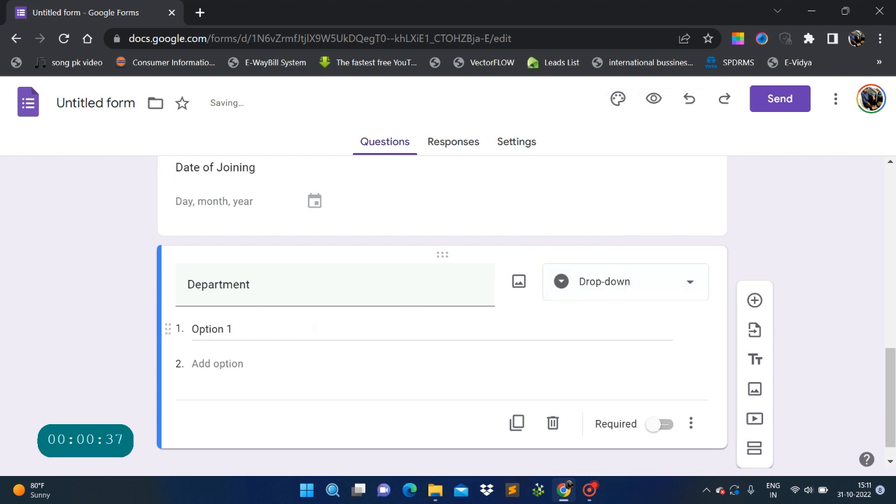
# Enter the first three Department choices: Finance, Sales and Warehouse.
pyautogui.moveTo(247, 325); pyautogui.dragTo(144, 320)
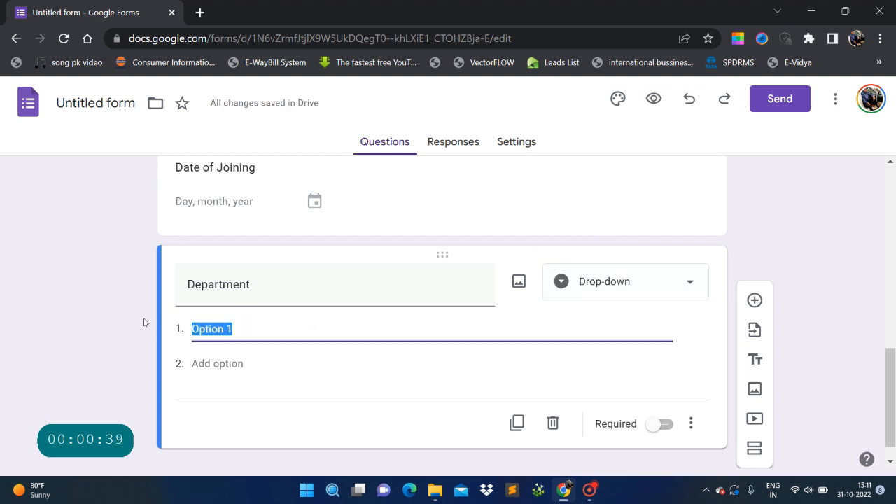
pyautogui.press('BackSpace')
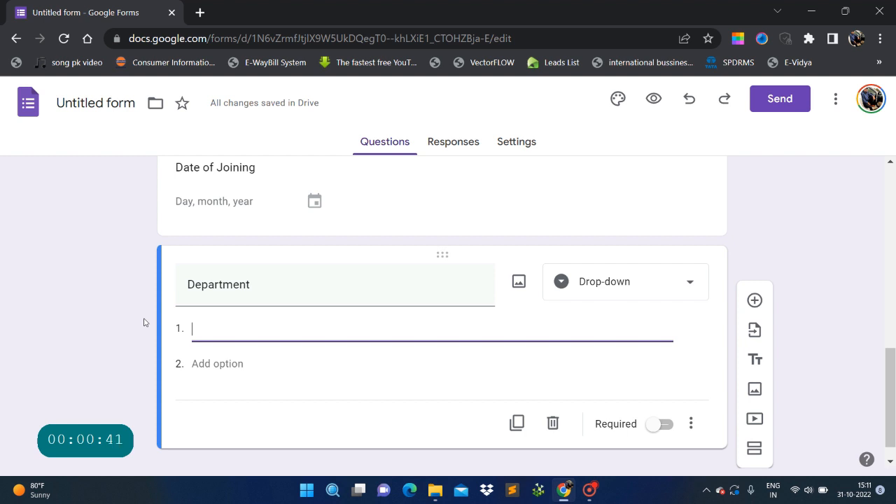
pyautogui.write('Finance')
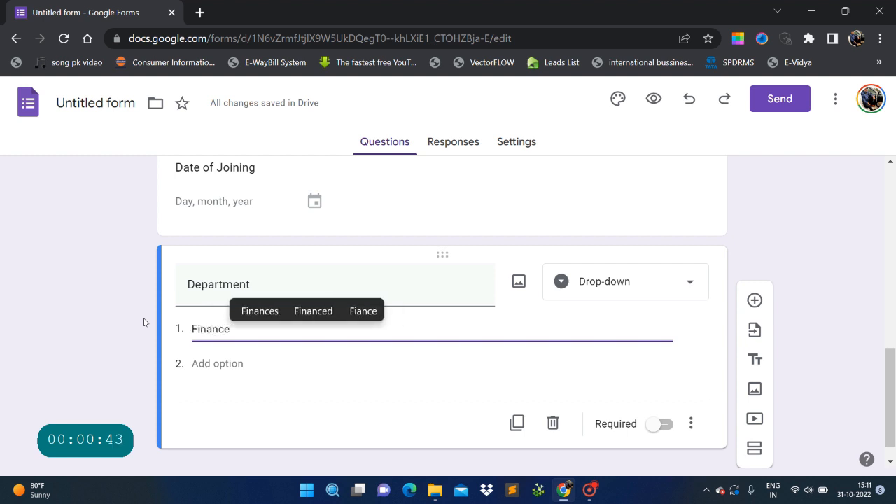
pyautogui.click(217, 364)
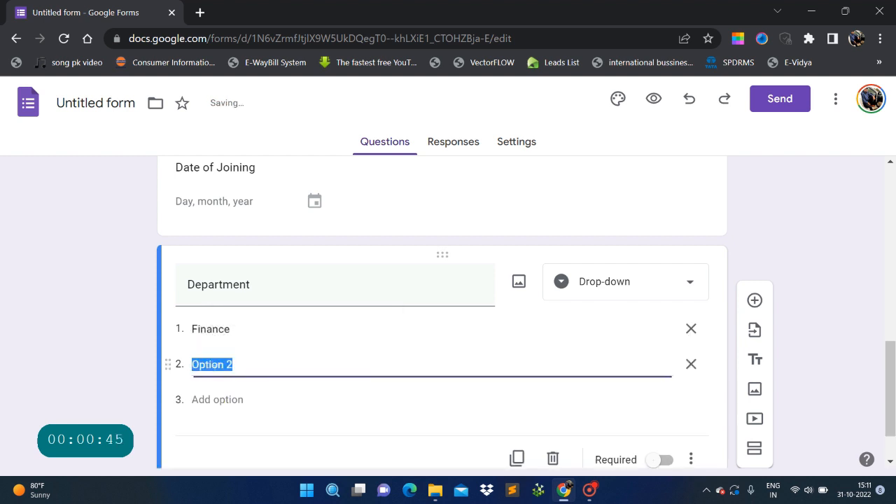
pyautogui.write('Sales')
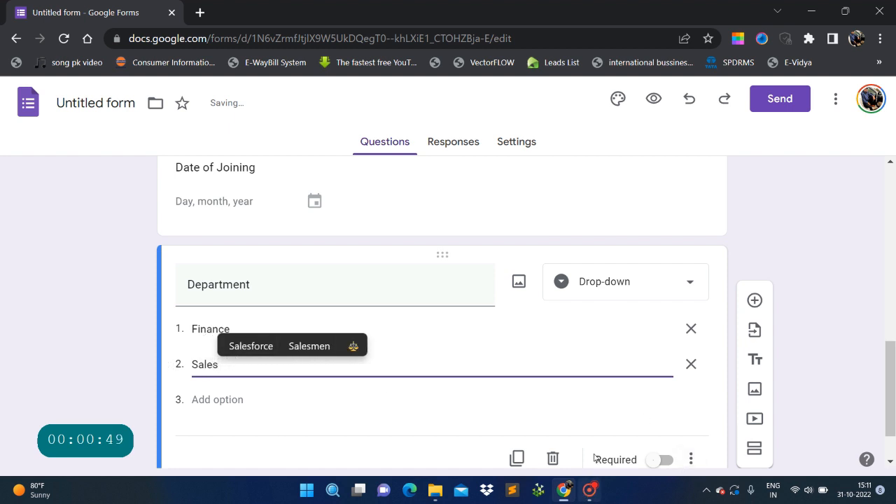
pyautogui.click(216, 399)
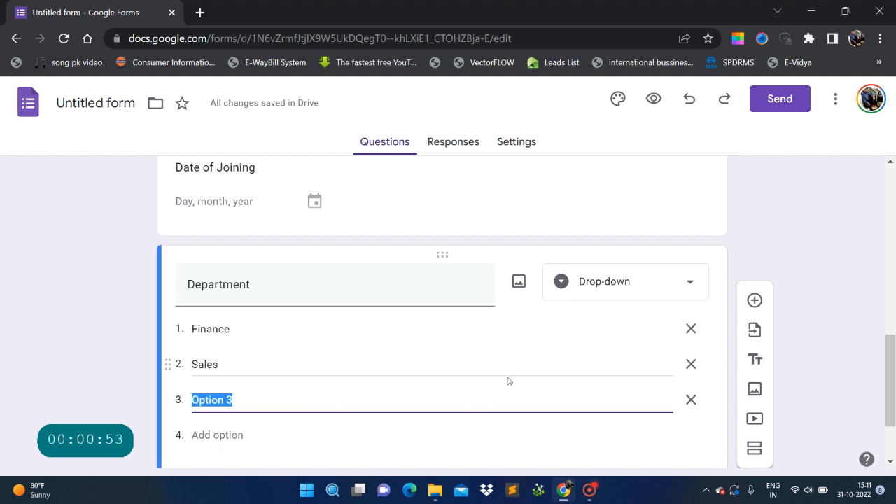
pyautogui.write('Warehouse')
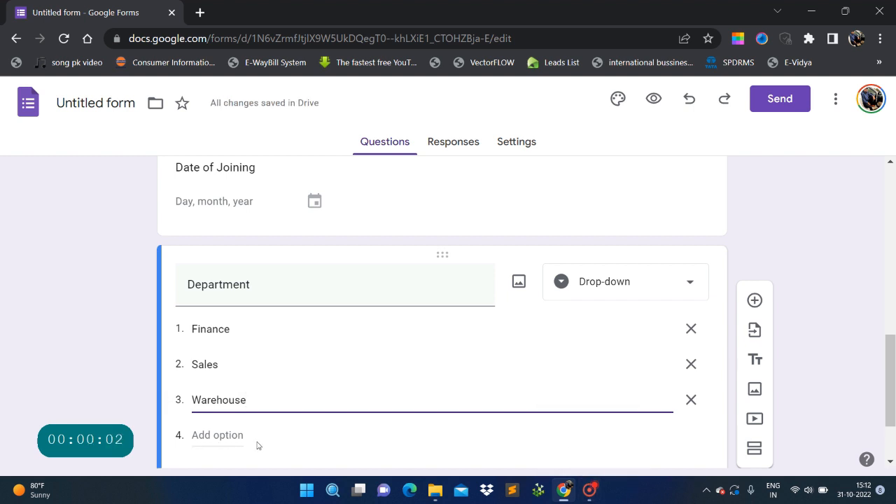
pyautogui.click(246, 430)
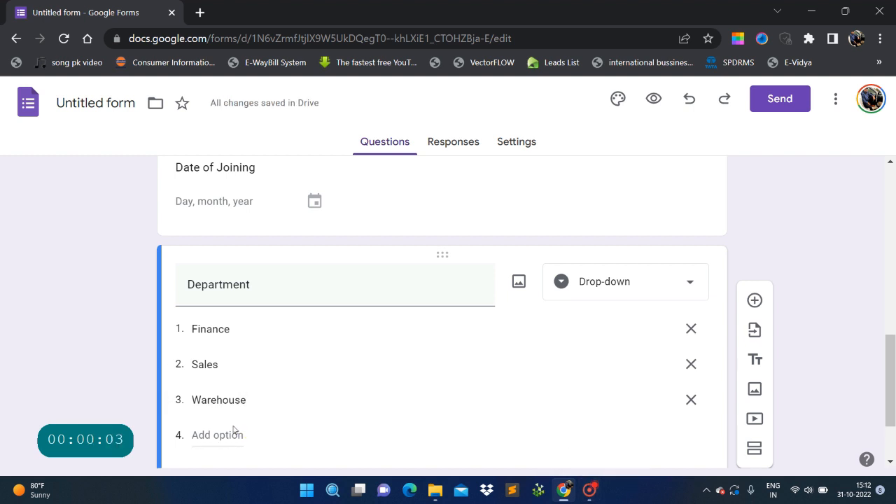
# Add a fourth choice, Procurement, correcting its misspelled ending.
pyautogui.click(230, 434)
pyautogui.write('P')
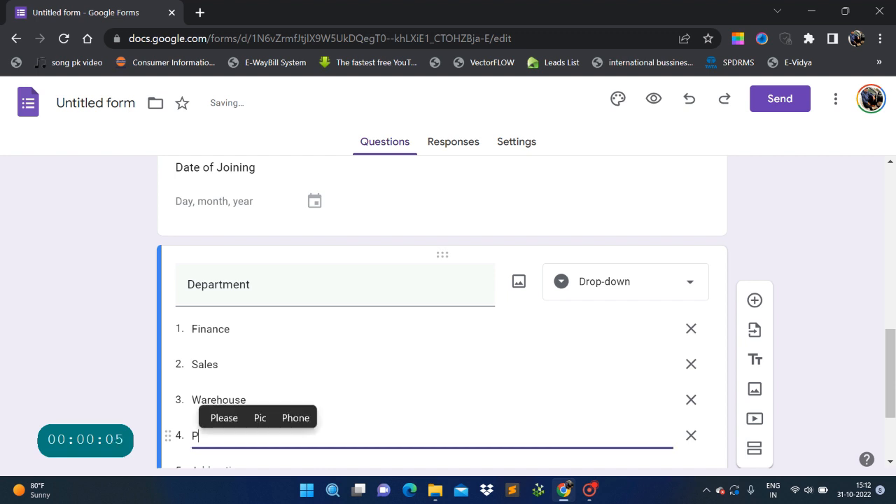
pyautogui.write('rocuremnet')
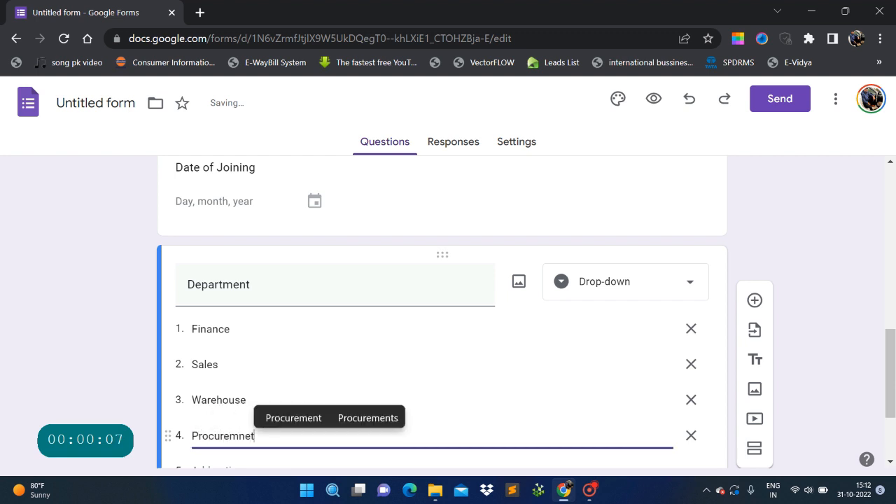
pyautogui.press('BackSpace')
pyautogui.press('BackSpace')
pyautogui.press('BackSpace')
pyautogui.write('ent')
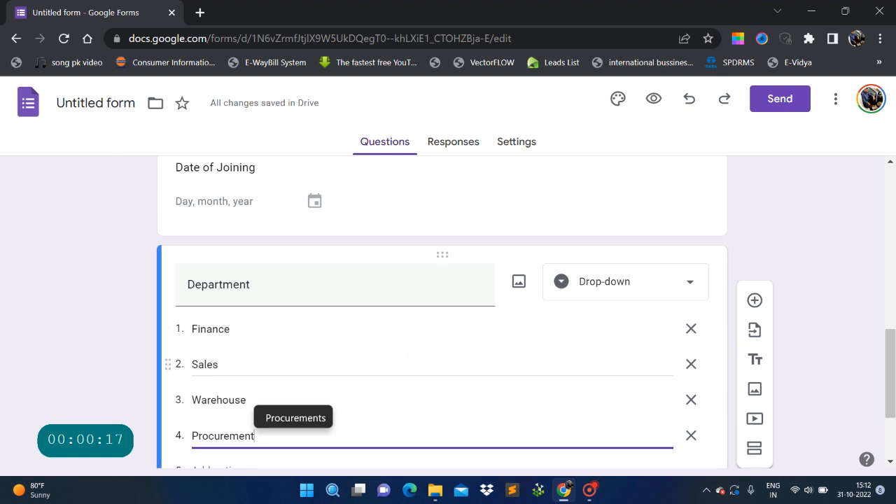
pyautogui.scroll(-1, 407, 355)
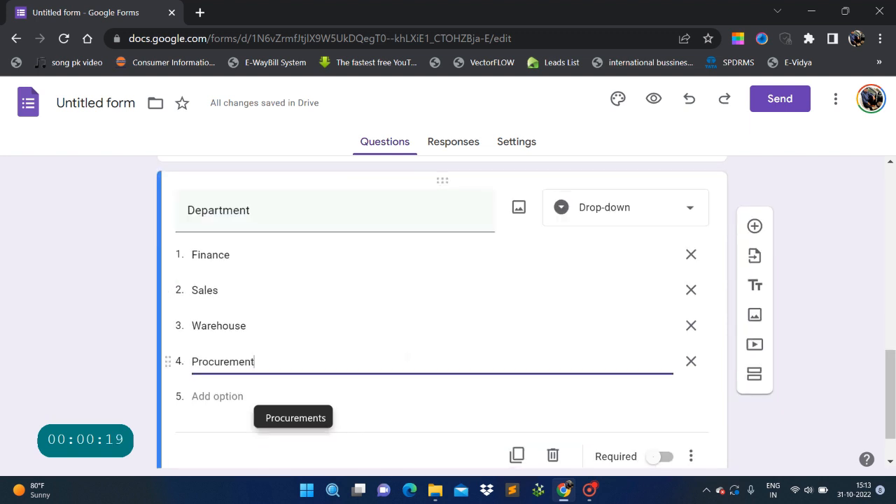
pyautogui.scroll(2, 407, 356)
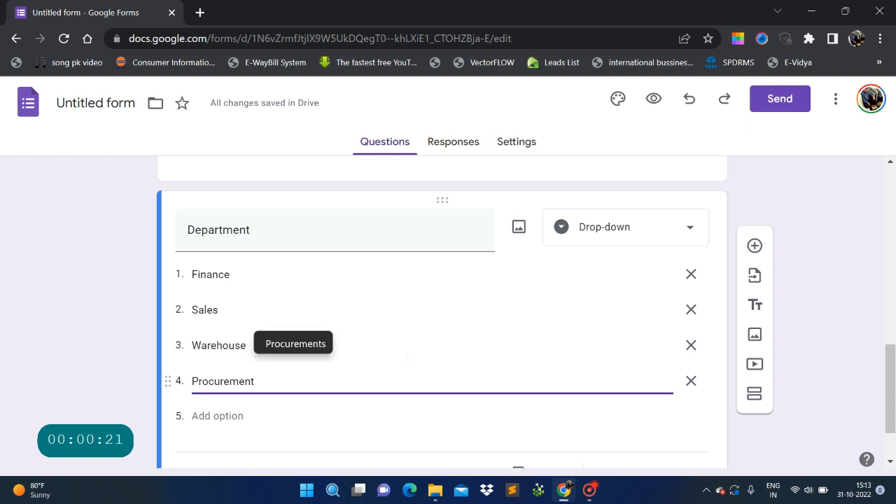
pyautogui.scroll(-2, 420, 369)
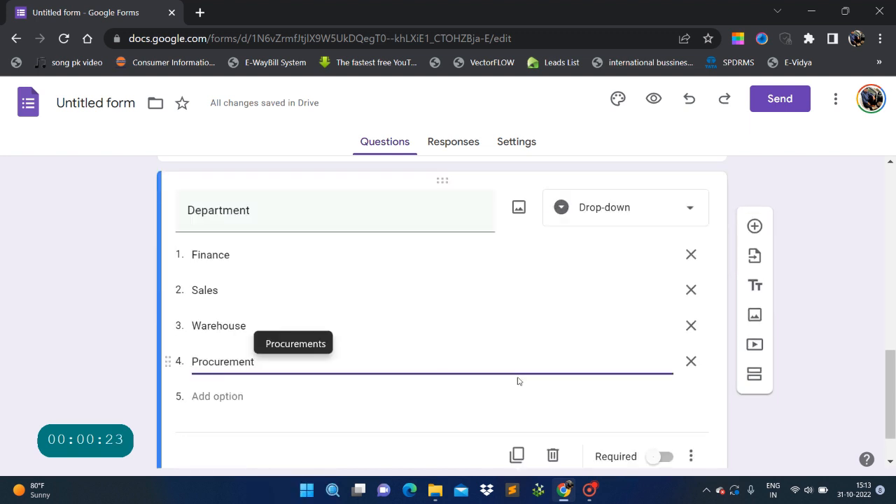
pyautogui.scroll(10, 516, 380)
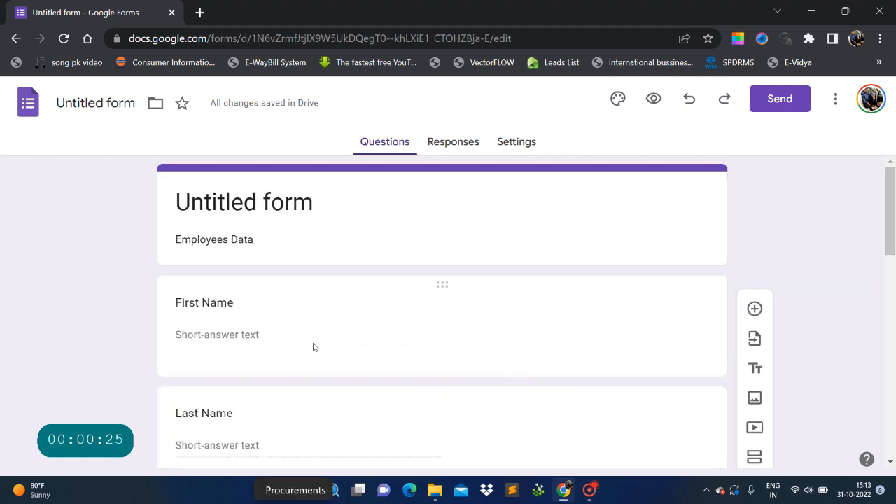
# Turn on Required for the First Name question.
pyautogui.click(510, 319)
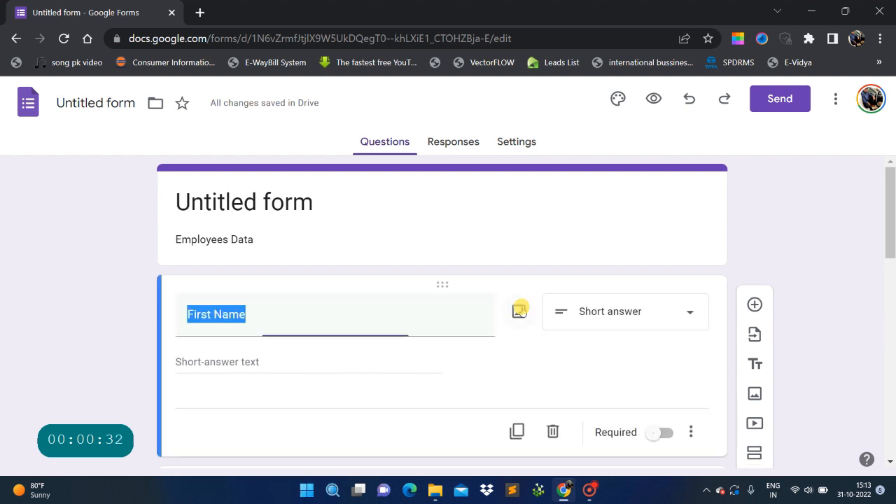
pyautogui.click(570, 377)
pyautogui.scroll(-2, 308, 364)
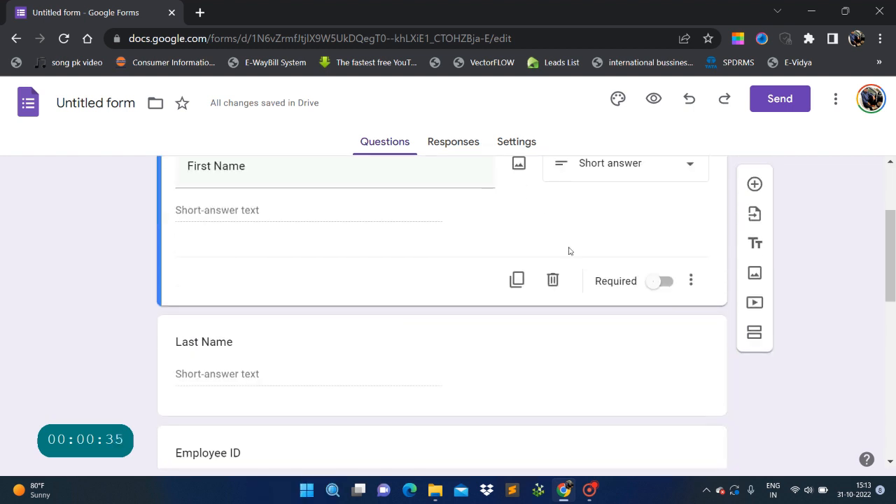
pyautogui.click(658, 280)
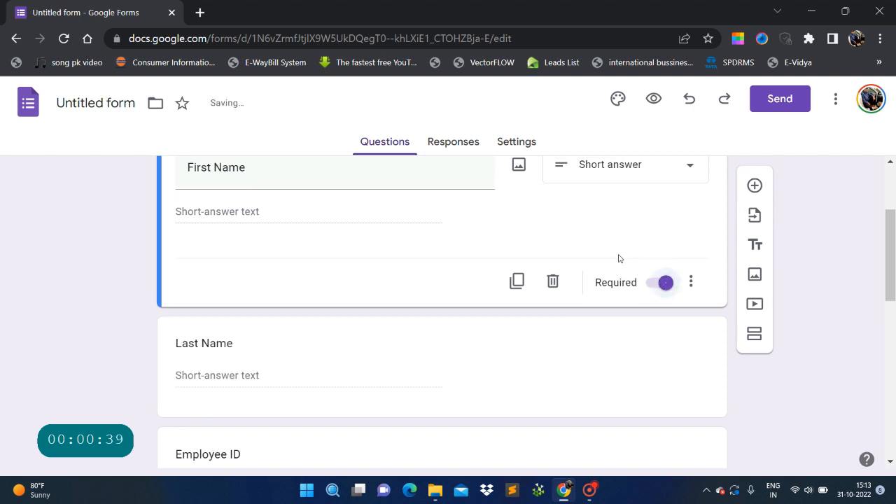
pyautogui.scroll(2, 626, 300)
pyautogui.scroll(-1, 640, 345)
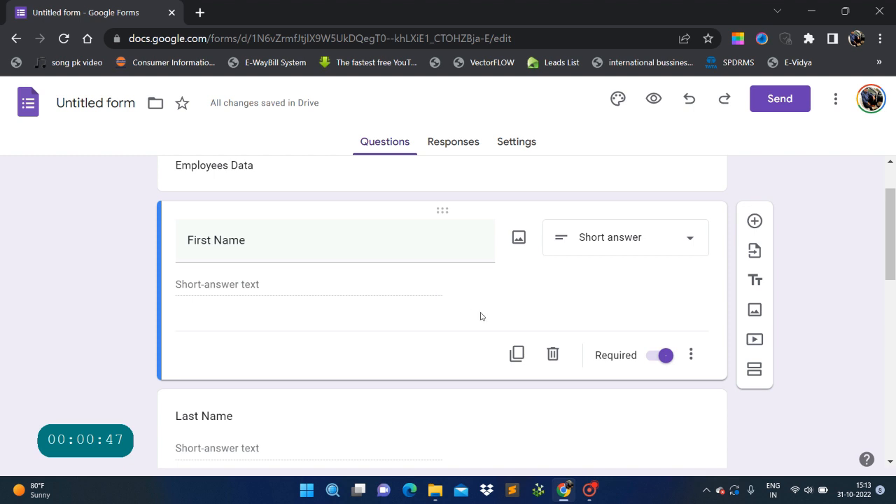
pyautogui.scroll(-3, 480, 316)
pyautogui.scroll(3, 205, 273)
pyautogui.scroll(-3, 288, 304)
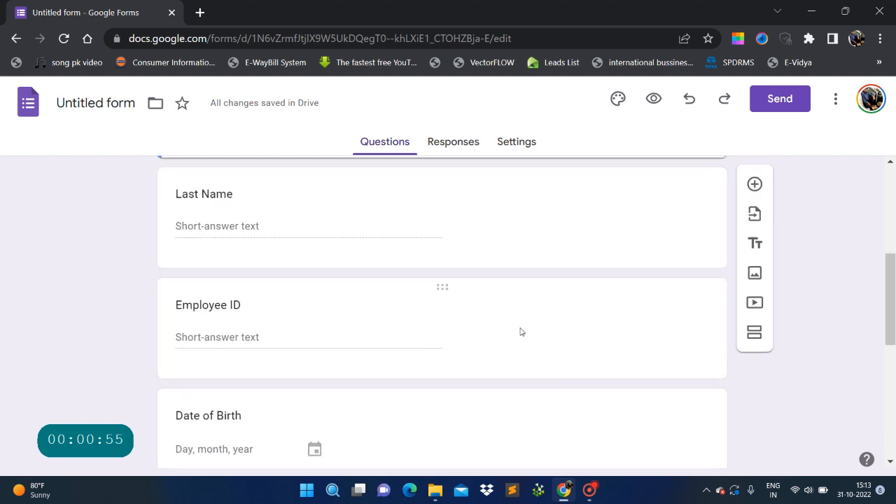
# Turn on Required for the Employee ID and Date of Birth questions.
pyautogui.click(588, 338)
pyautogui.click(662, 310)
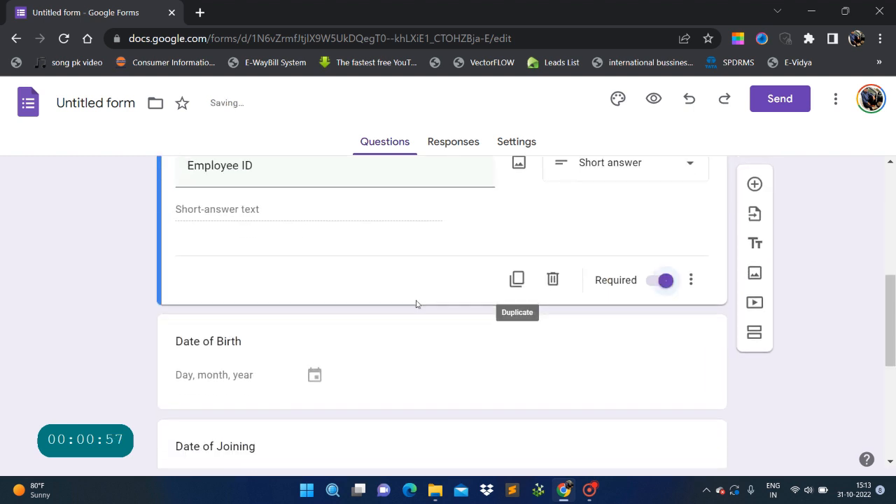
pyautogui.scroll(-2, 418, 304)
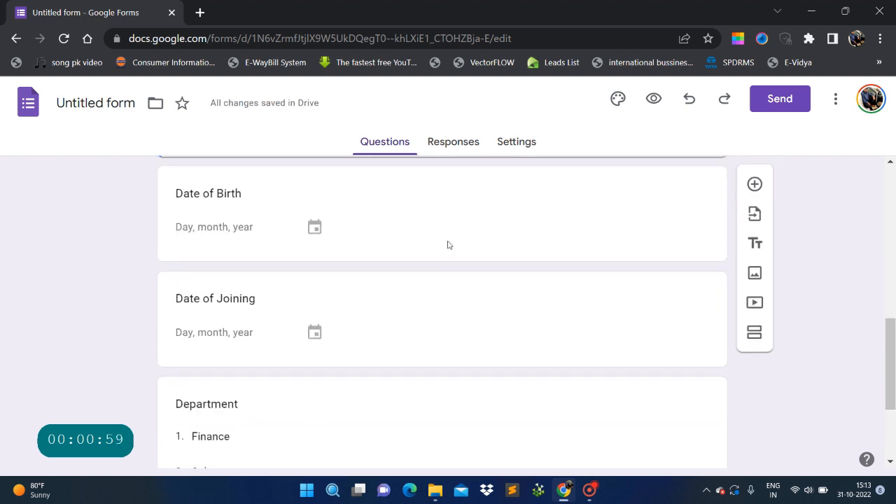
pyautogui.click(501, 247)
pyautogui.scroll(-2, 596, 326)
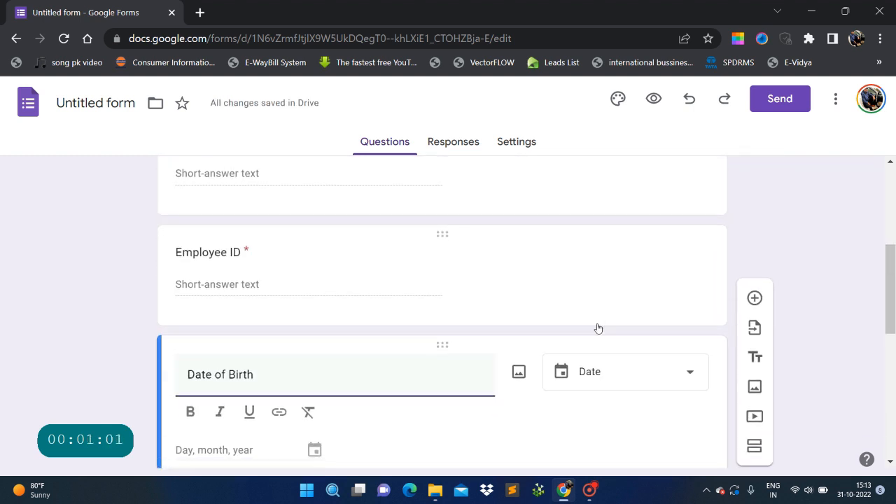
pyautogui.click(657, 297)
# Toggle Date of Joining's Required switch and make Department required.
pyautogui.scroll(-2, 506, 316)
pyautogui.click(537, 239)
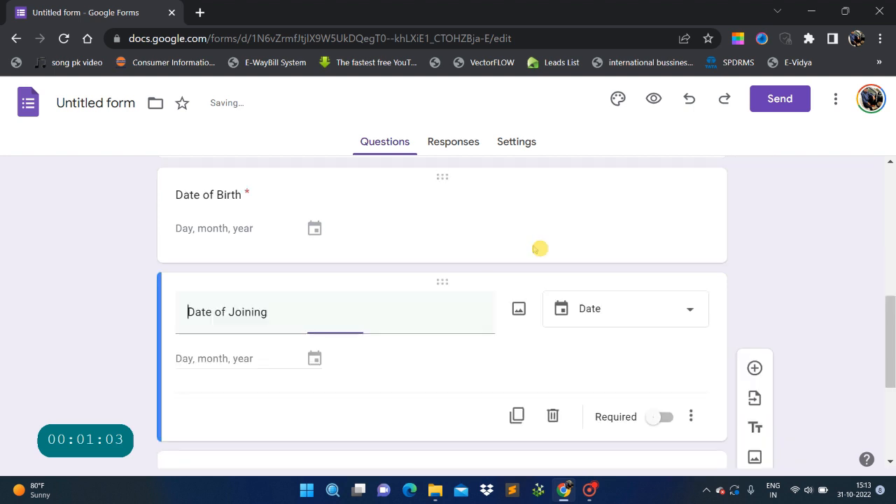
pyautogui.scroll(-2, 560, 273)
pyautogui.click(660, 297)
pyautogui.scroll(-3, 500, 340)
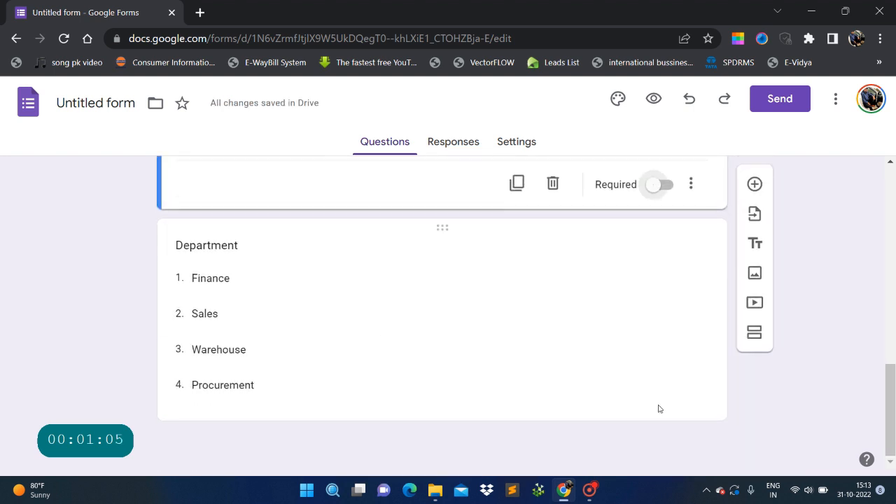
pyautogui.click(610, 390)
pyautogui.click(660, 458)
pyautogui.scroll(10, 260, 280)
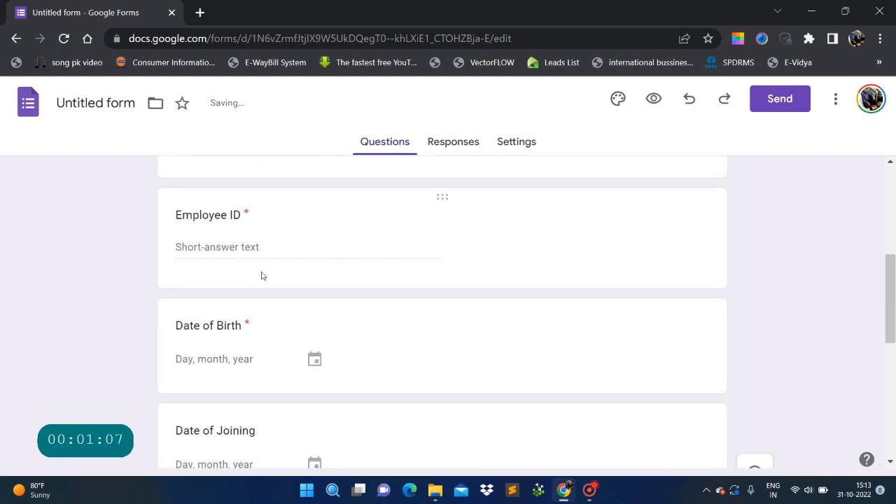
pyautogui.scroll(-3, 298, 360)
# Select the Last Name question and scroll through the form to review the questions.
pyautogui.click(452, 301)
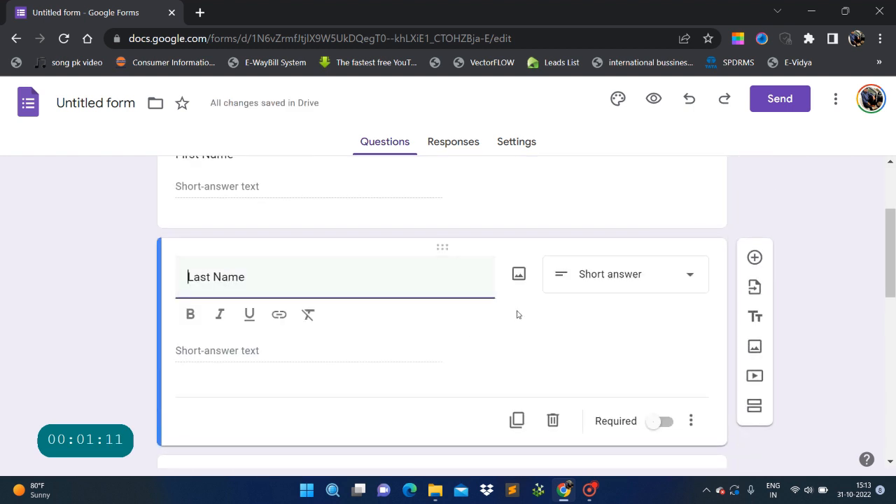
pyautogui.click(566, 360)
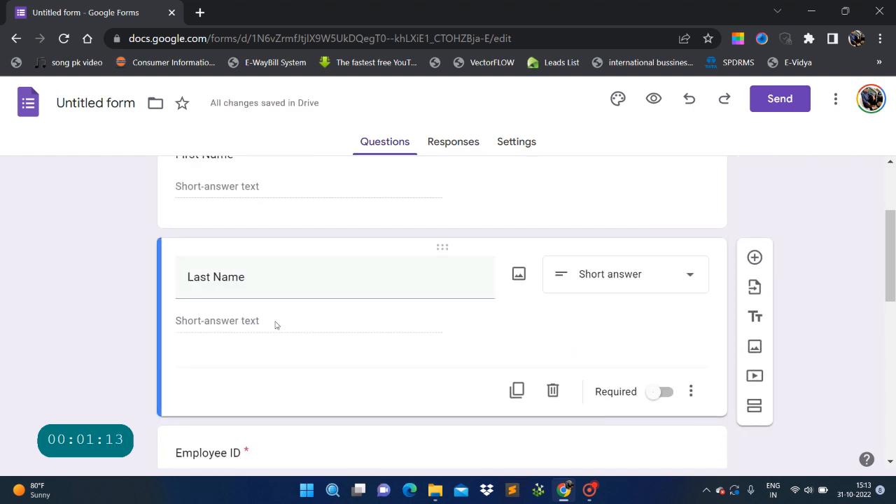
pyautogui.scroll(3, 636, 326)
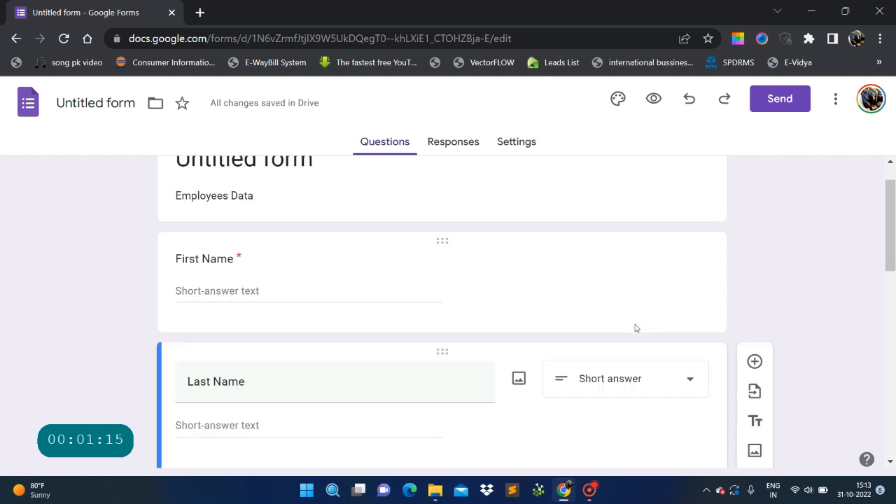
pyautogui.scroll(-10, 642, 338)
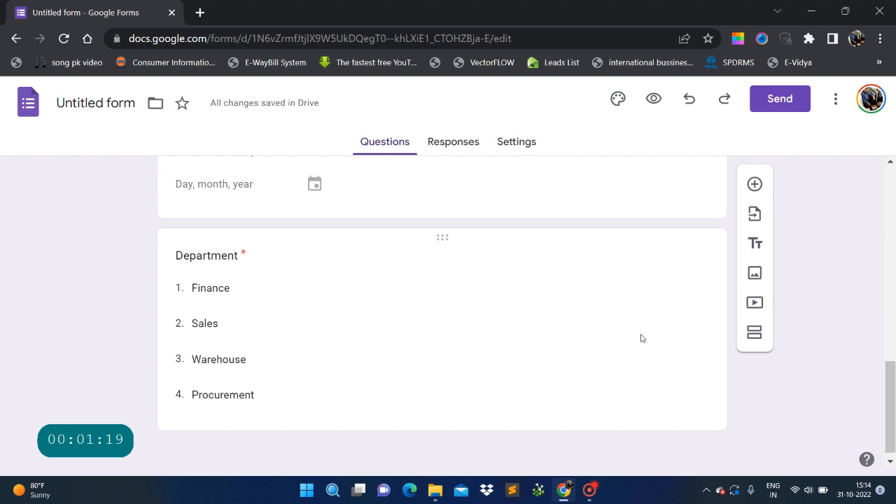
pyautogui.scroll(-1, 641, 338)
pyautogui.scroll(10, 641, 338)
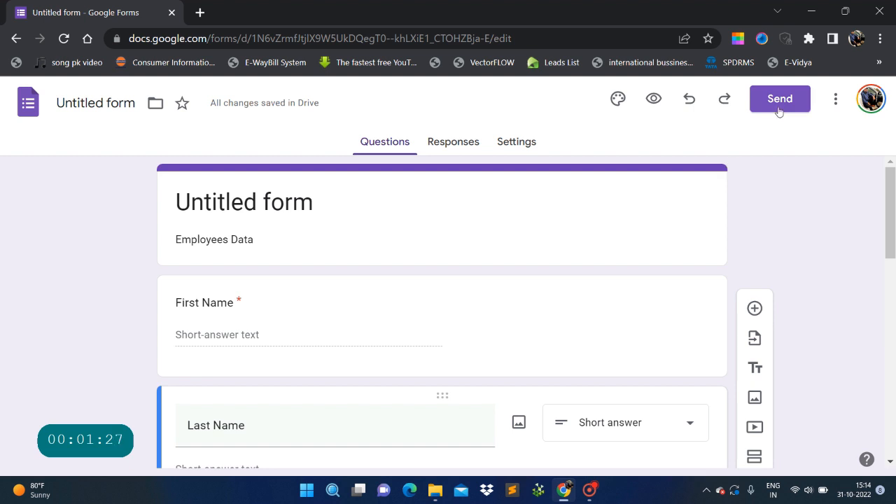
pyautogui.scroll(-7, 749, 395)
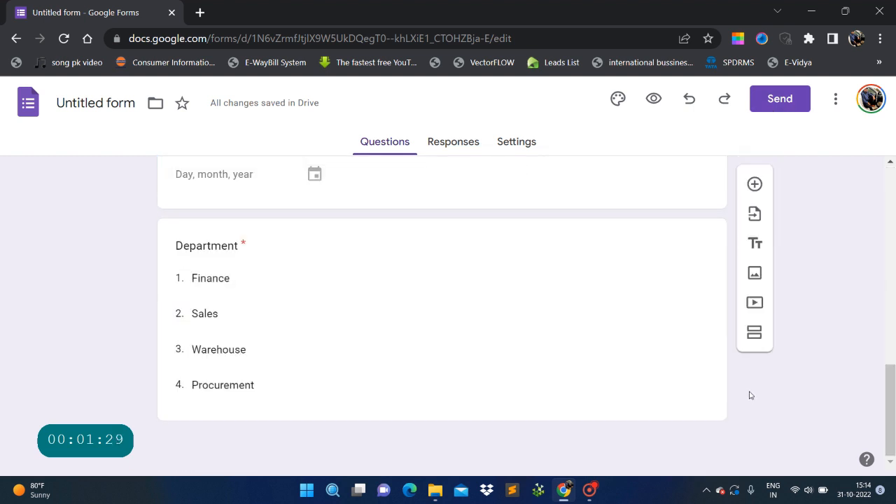
pyautogui.scroll(4, 749, 396)
pyautogui.scroll(3, 749, 396)
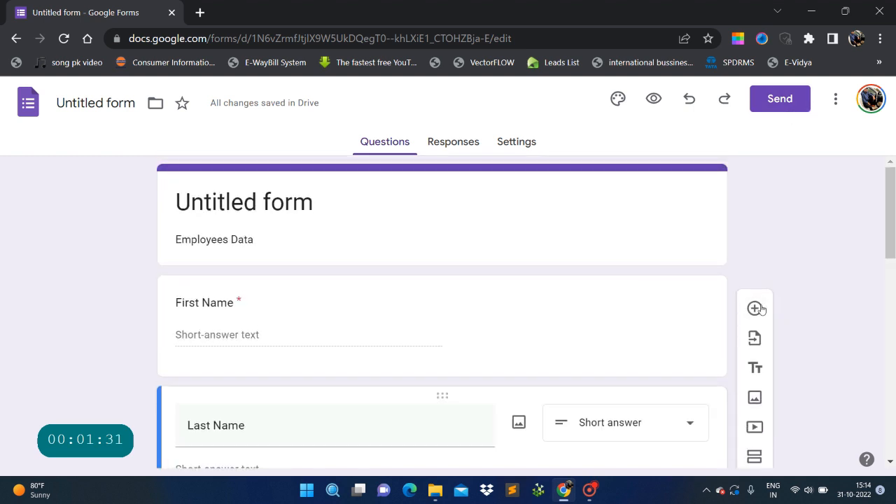
# Bring up the Send form dialog showing the form's link.
pyautogui.click(794, 102)
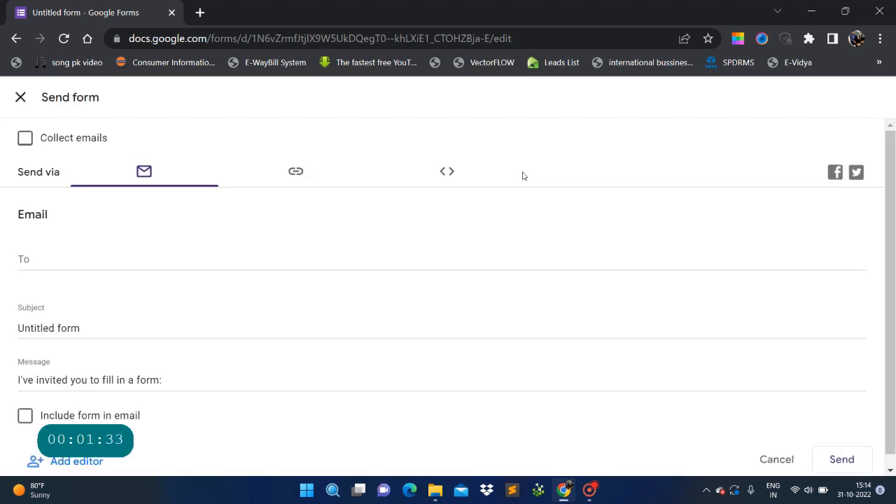
pyautogui.click(296, 172)
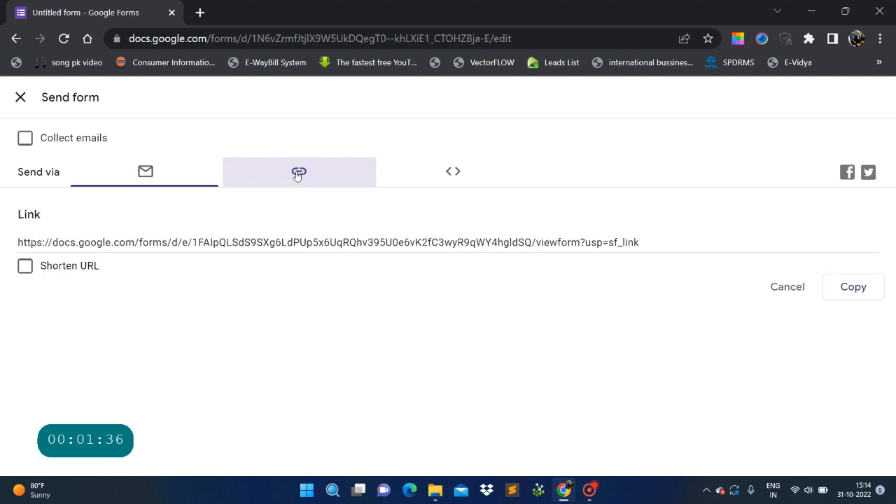
pyautogui.click(186, 172)
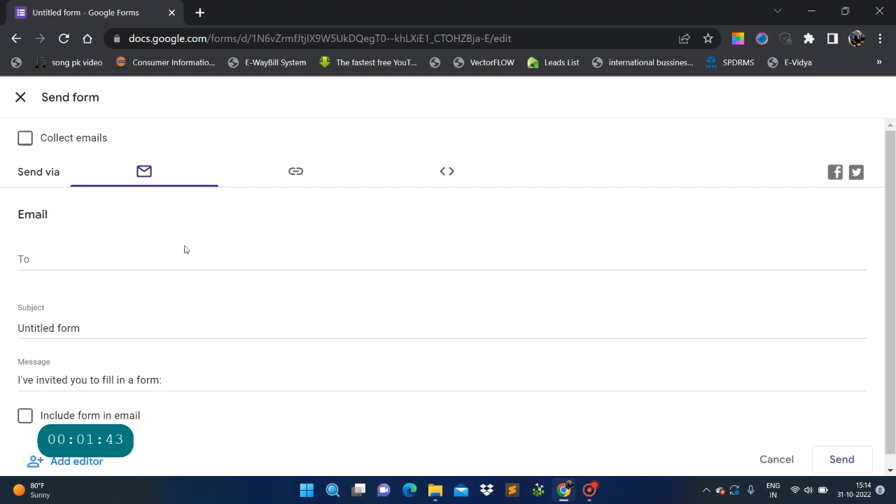
pyautogui.click(291, 171)
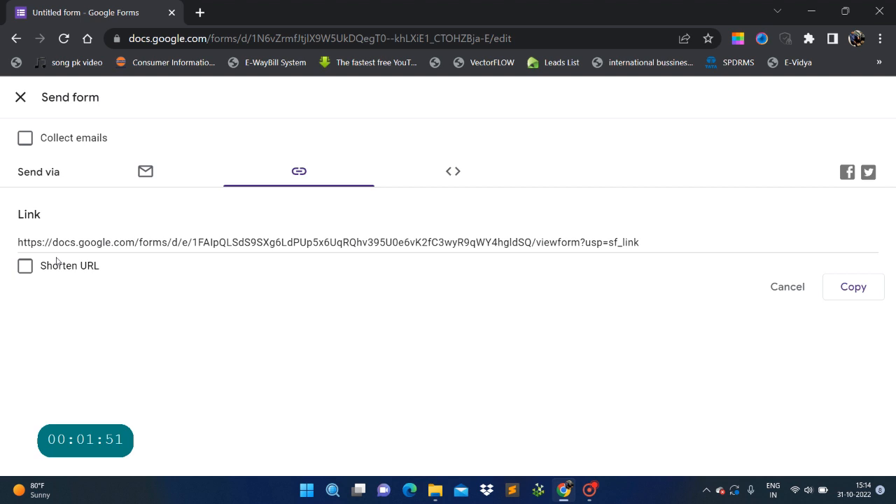
# Shorten the form's URL, copy it, and close the Send dialog.
pyautogui.click(27, 267)
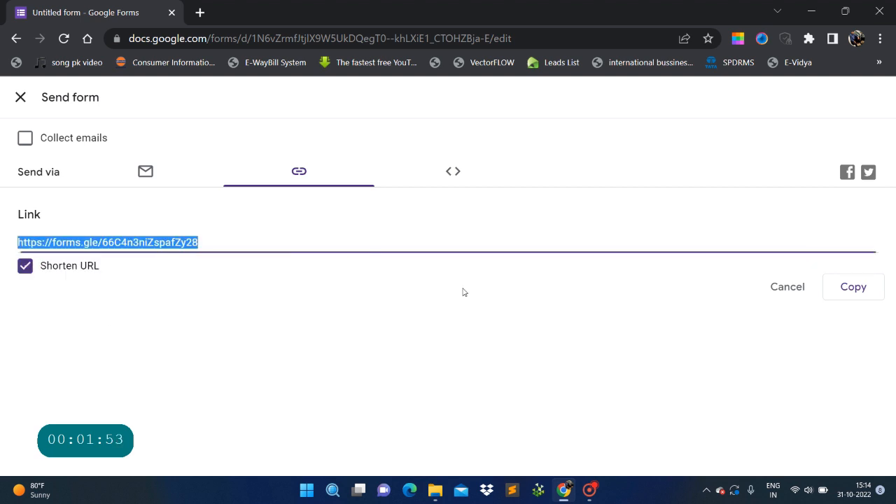
pyautogui.click(114, 312)
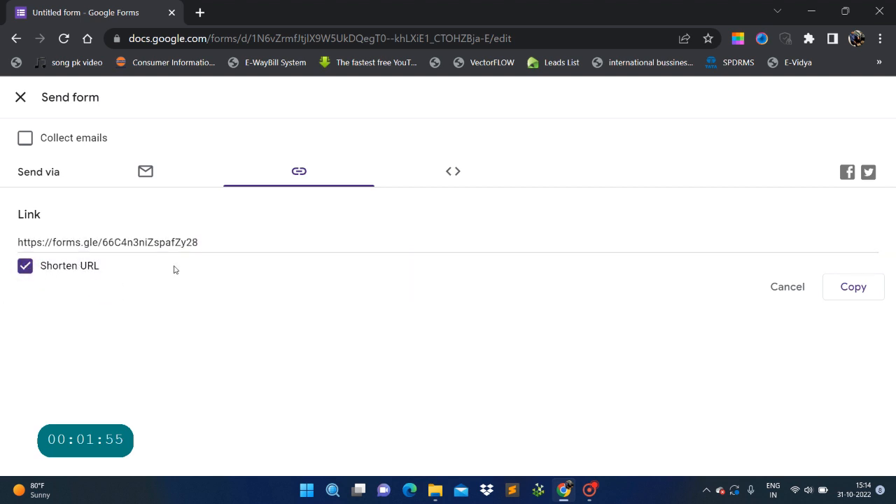
pyautogui.click(240, 238)
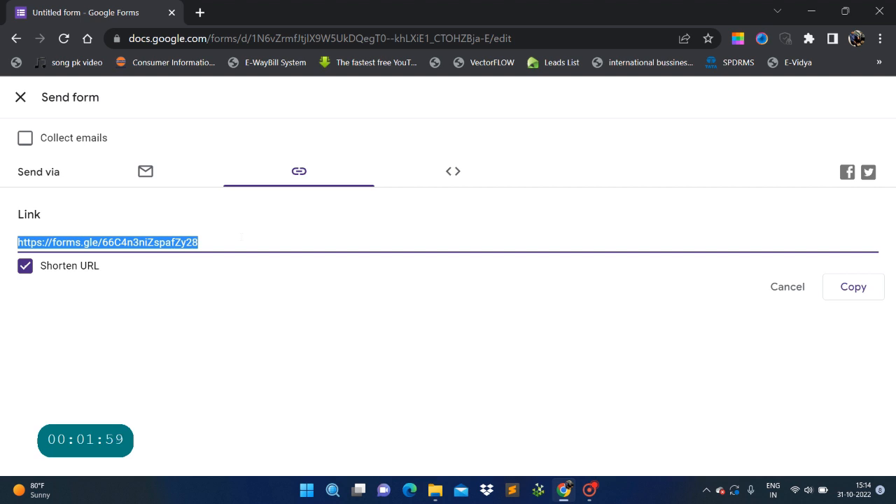
pyautogui.click(260, 298)
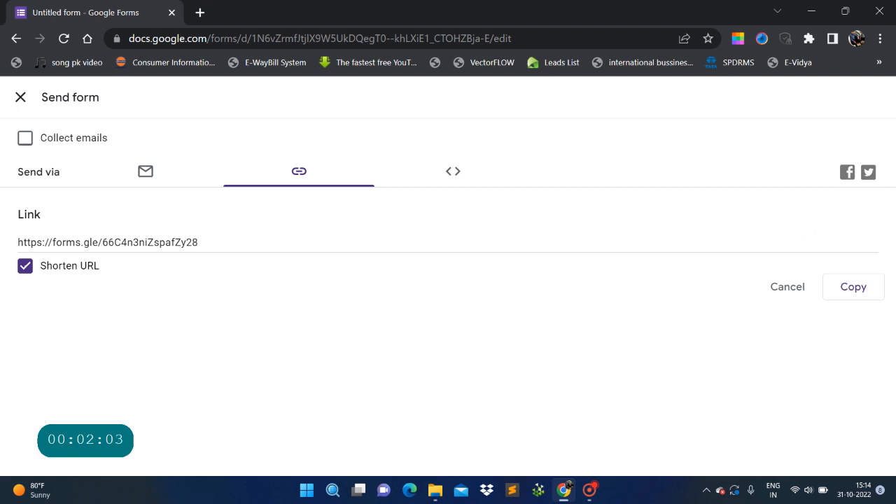
pyautogui.click(864, 289)
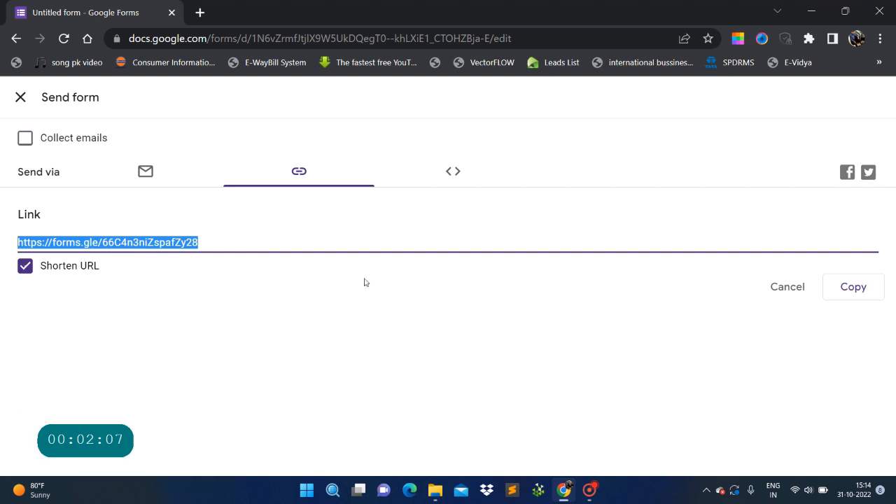
pyautogui.click(21, 98)
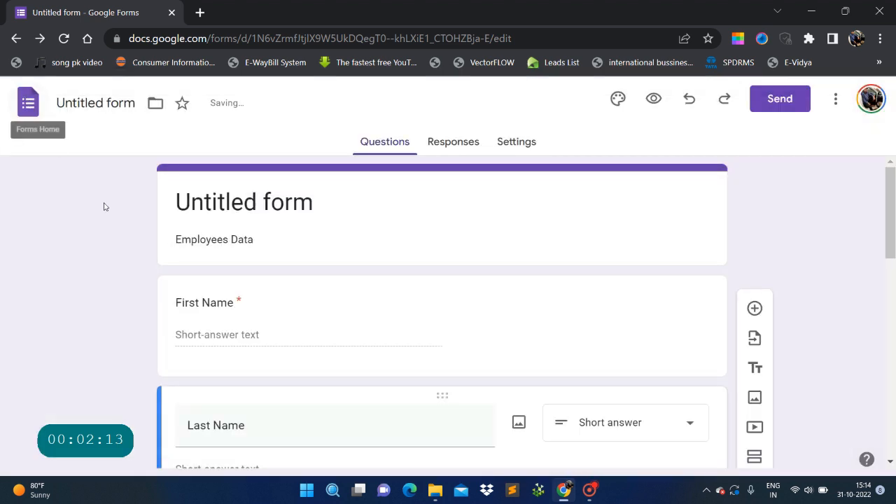
pyautogui.scroll(-3, 259, 252)
pyautogui.scroll(-6, 258, 253)
pyautogui.scroll(10, 258, 252)
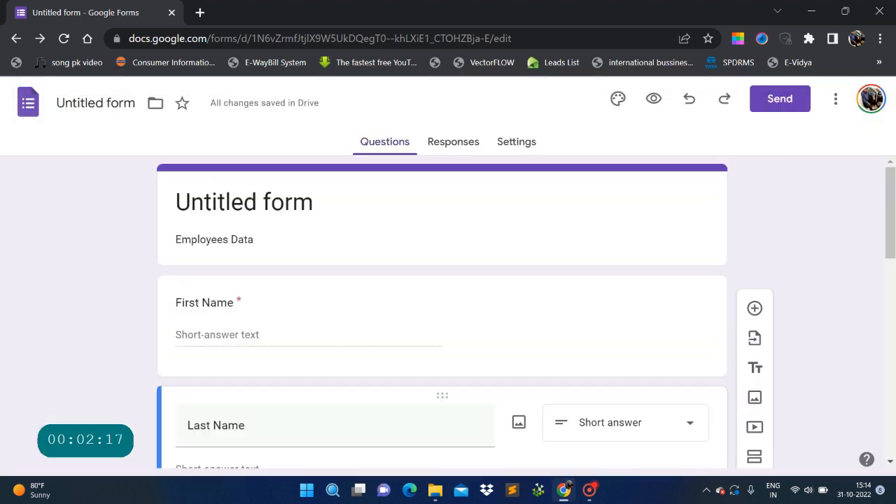
# Load the live form in a new tab from the copied forms.gle link.
pyautogui.click(200, 12)
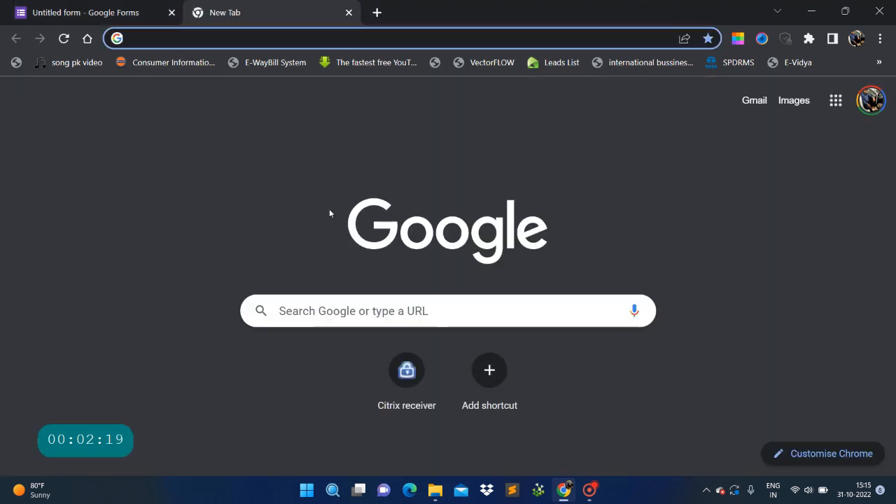
pyautogui.hotkey('ctrl', 'v')
pyautogui.press('Return')
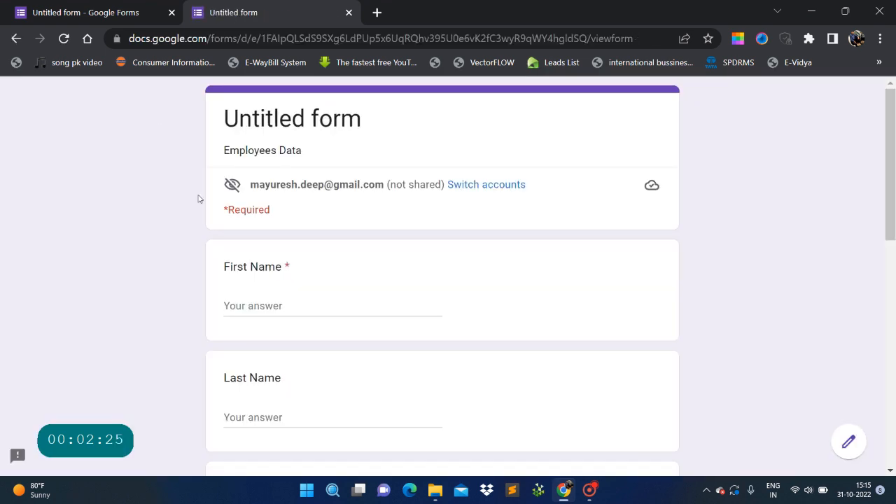
pyautogui.scroll(-8, 214, 242)
pyautogui.scroll(8, 214, 243)
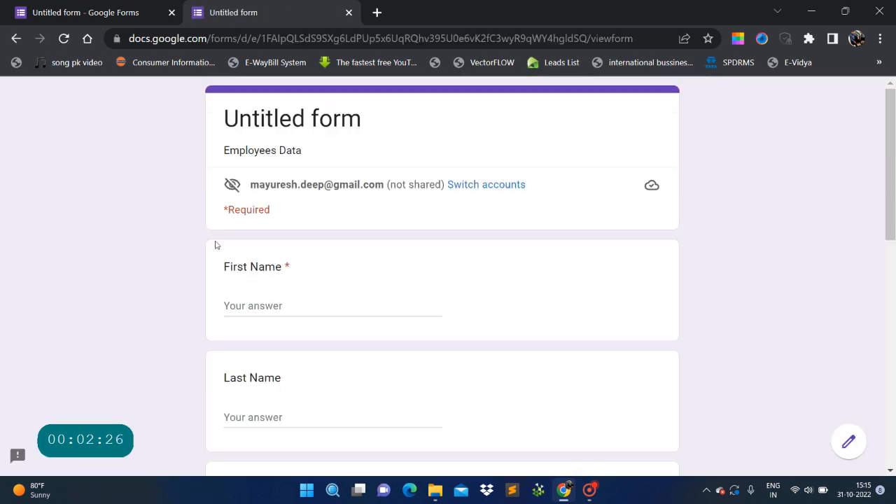
# Enter the employee's first name, last name and employee ID.
pyautogui.click(256, 303)
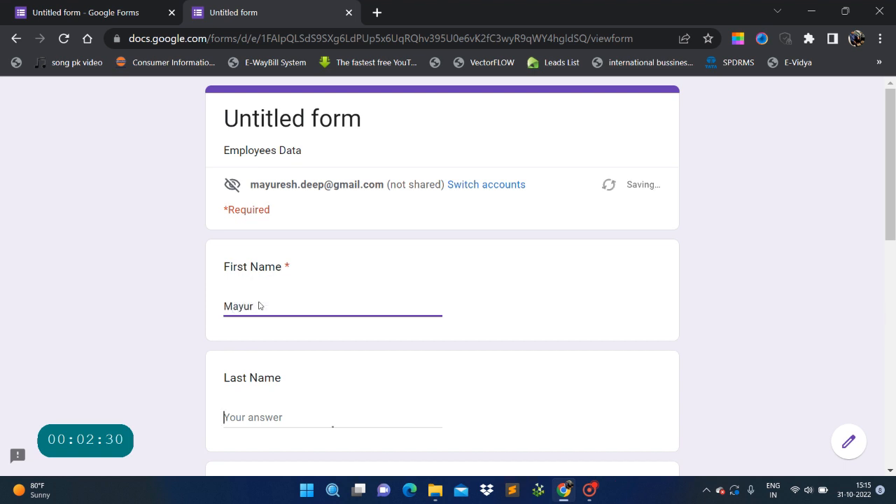
pyautogui.press('Tab')
pyautogui.scroll(-1, 350, 363)
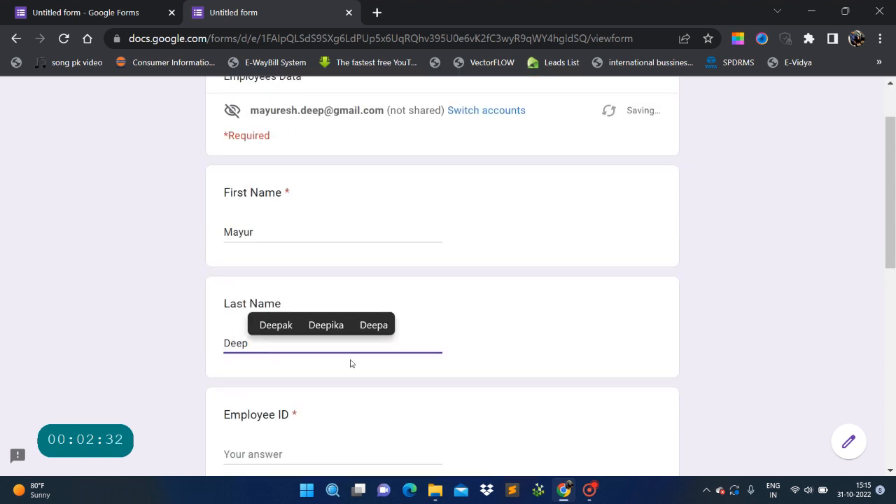
pyautogui.press('Tab')
pyautogui.write('12')
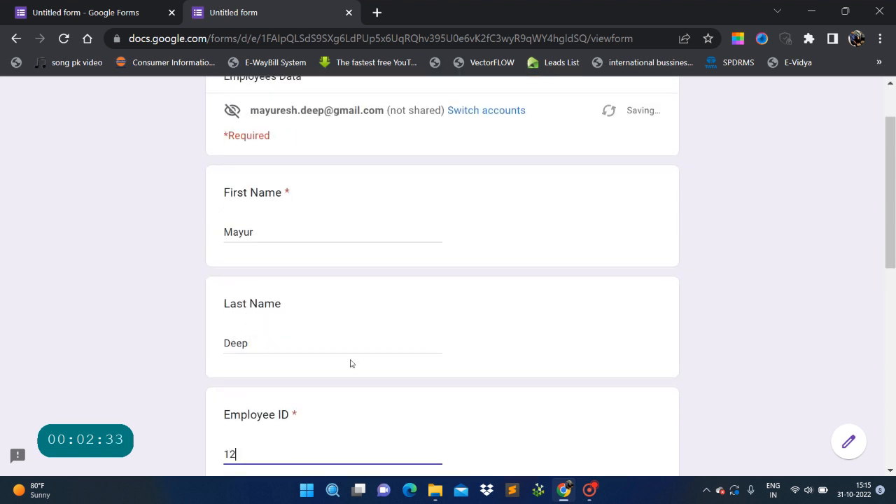
pyautogui.scroll(-2, 351, 363)
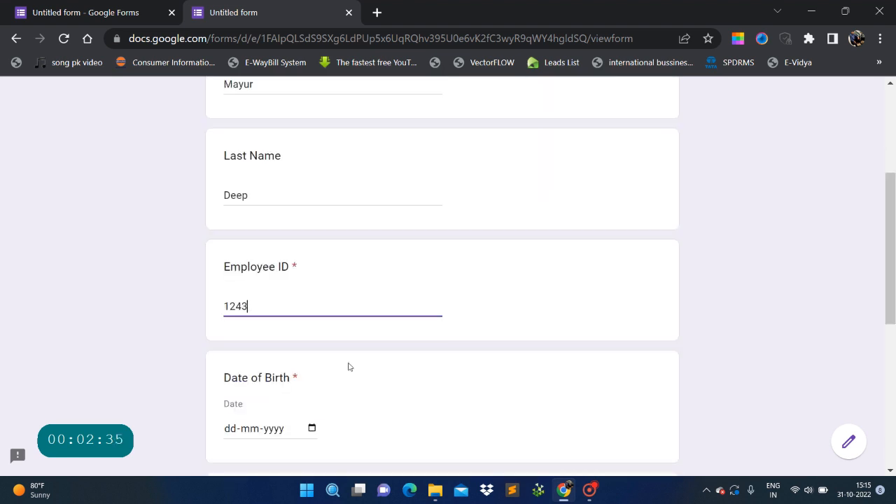
pyautogui.write('43')
# Set Date of Birth to 12-07-2022 using the calendar picker.
pyautogui.scroll(-1, 350, 367)
pyautogui.click(312, 354)
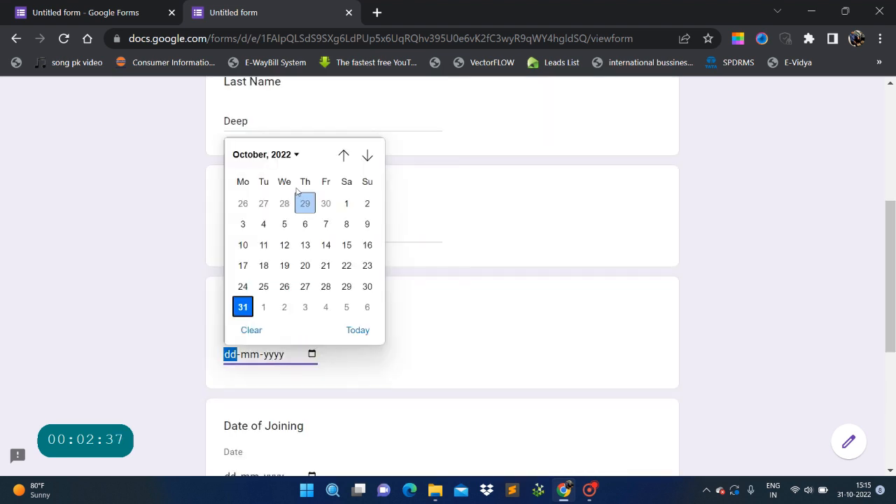
pyautogui.click(343, 155)
pyautogui.click(343, 155)
pyautogui.click(343, 155)
pyautogui.click(305, 224)
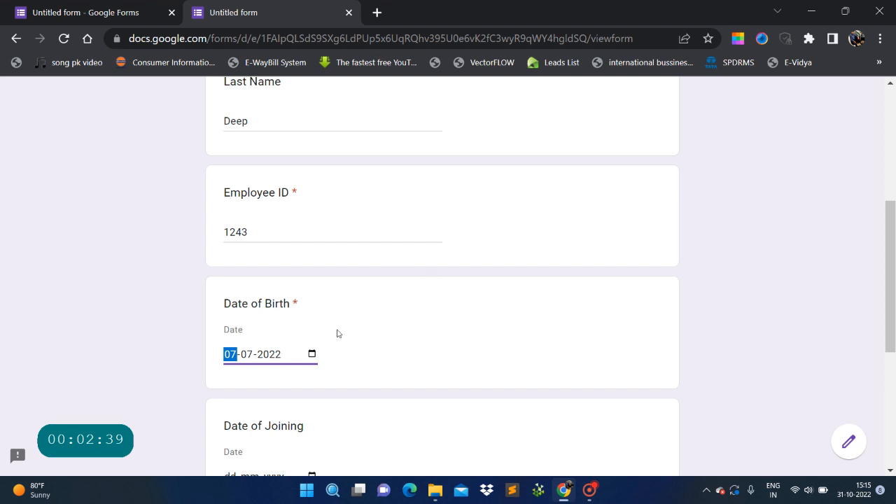
pyautogui.scroll(-2, 337, 334)
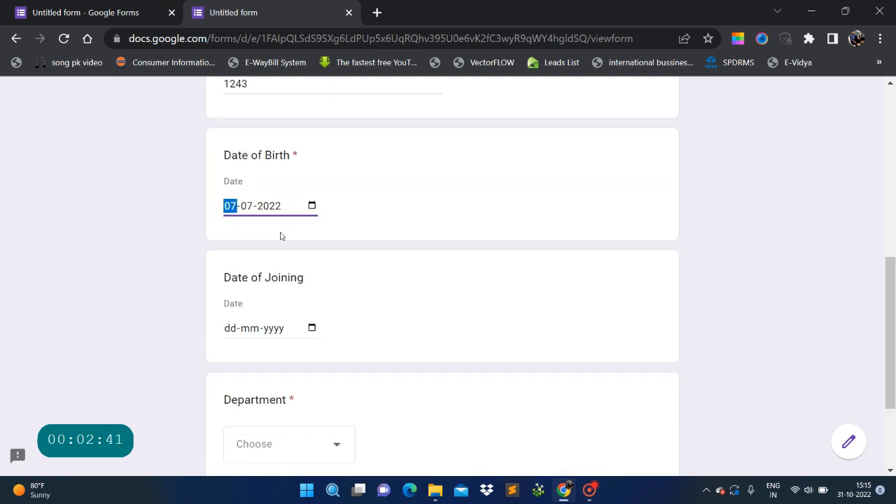
pyautogui.scroll(1, 281, 236)
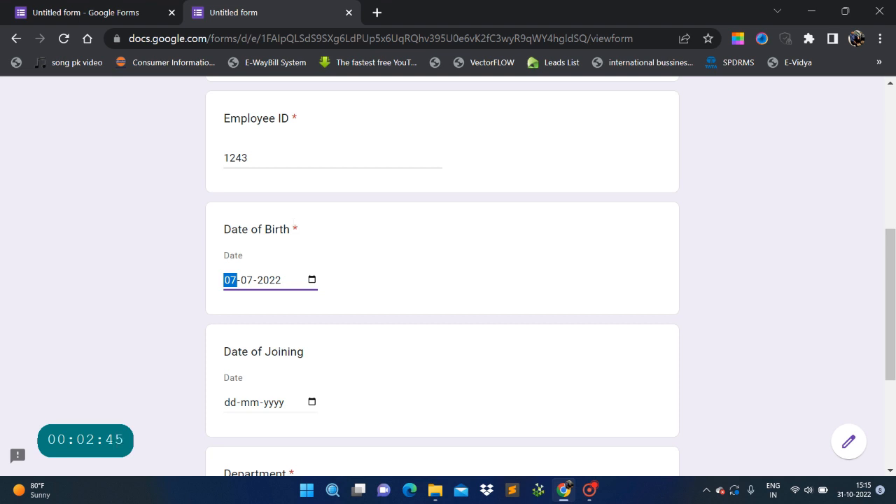
pyautogui.click(311, 280)
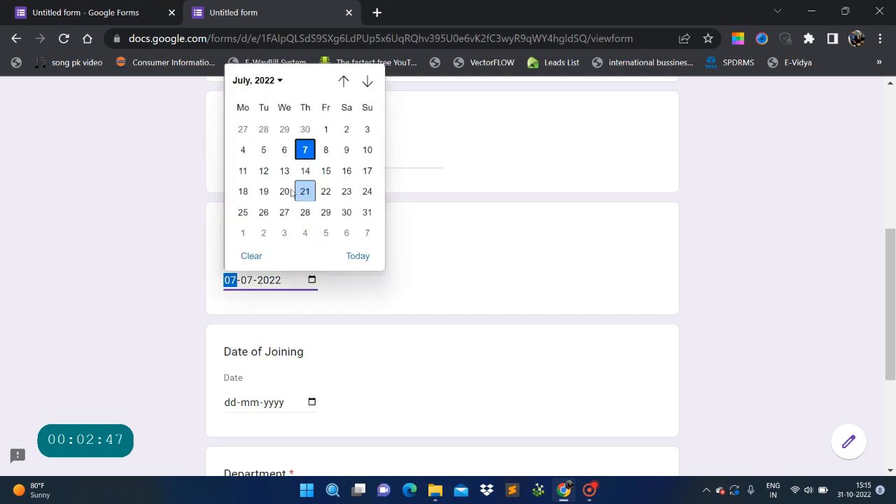
pyautogui.click(272, 171)
pyautogui.scroll(1, 376, 240)
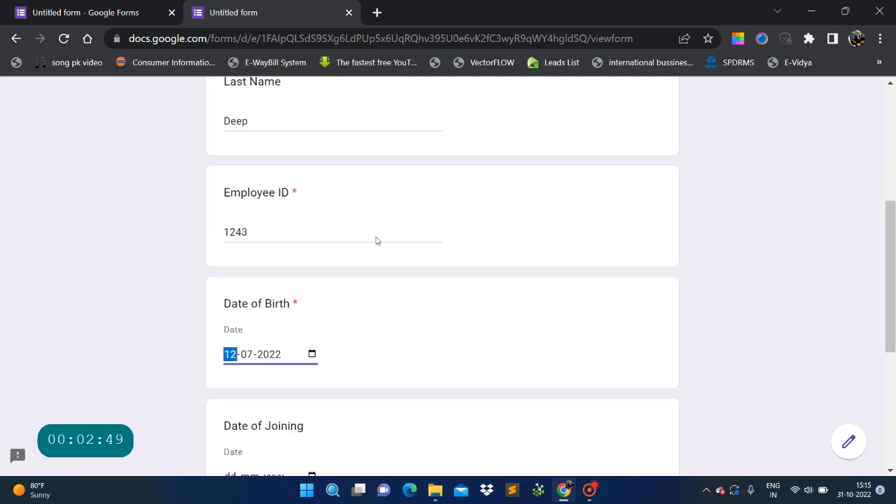
pyautogui.scroll(-4, 372, 244)
pyautogui.scroll(2, 334, 242)
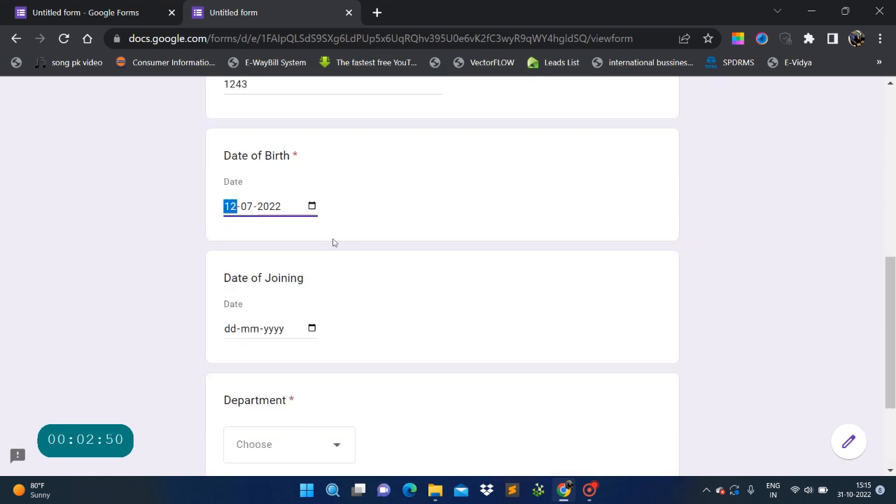
# Set Date of Joining to 13-10-2022.
pyautogui.click(313, 329)
pyautogui.click(305, 220)
pyautogui.click(454, 282)
pyautogui.scroll(-2, 438, 286)
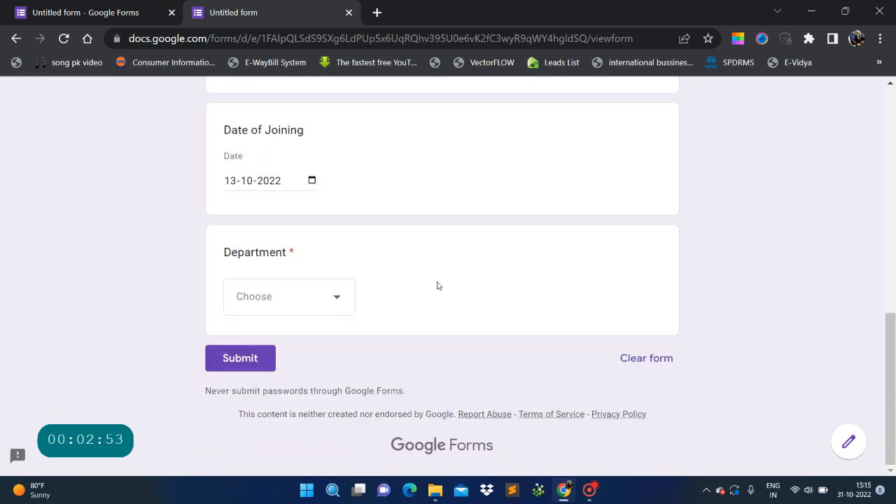
# Choose Warehouse as the Department answer.
pyautogui.click(339, 299)
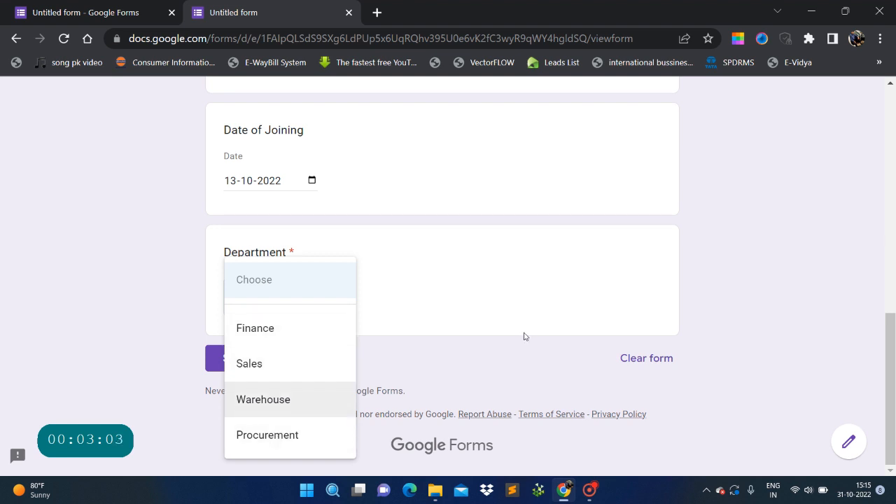
pyautogui.scroll(10, 518, 334)
pyautogui.scroll(-5, 514, 334)
pyautogui.click(312, 398)
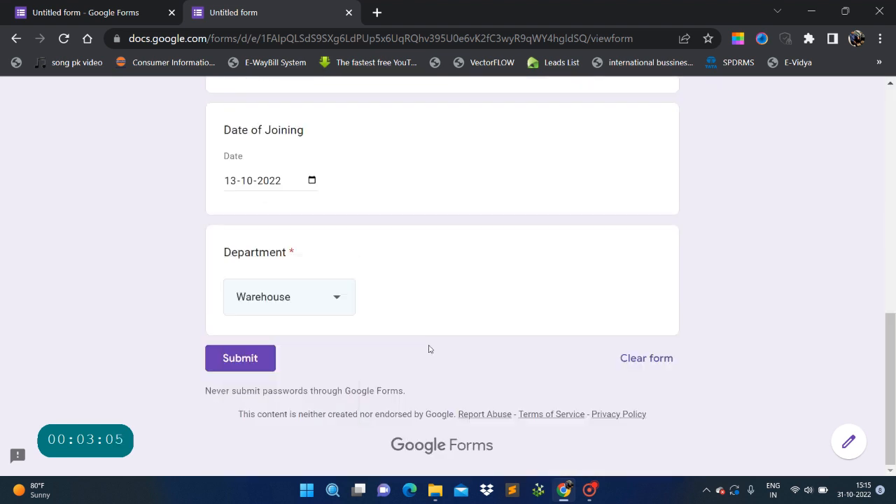
pyautogui.scroll(8, 434, 347)
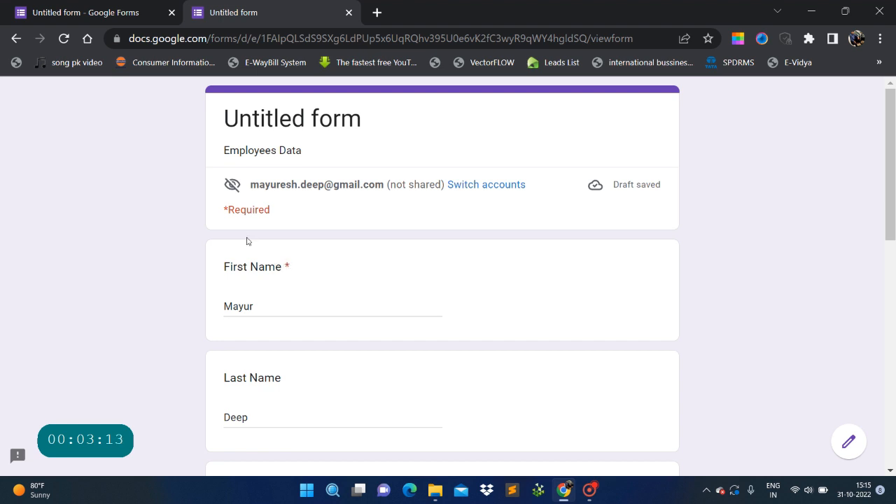
# Clear the First Name answer and try submitting to trigger the required-question error.
pyautogui.moveTo(226, 213); pyautogui.dragTo(271, 216)
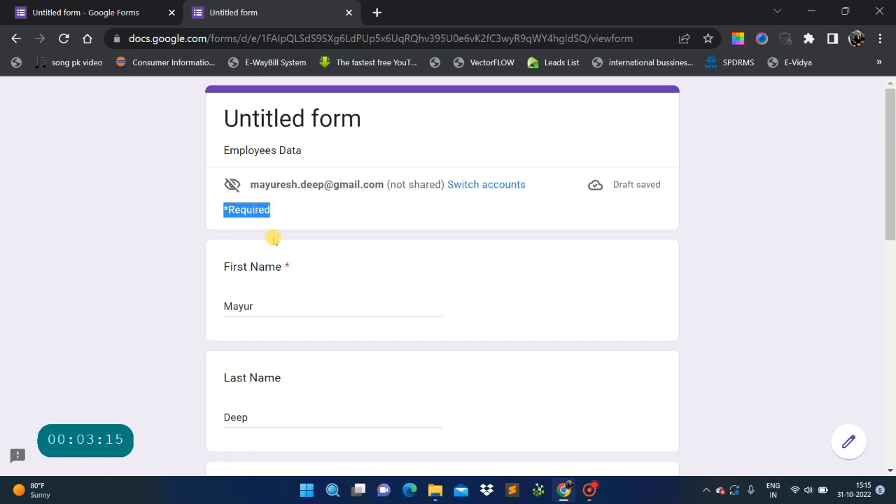
pyautogui.click(307, 276)
pyautogui.click(340, 306)
pyautogui.hotkey('ctrl', 'a')
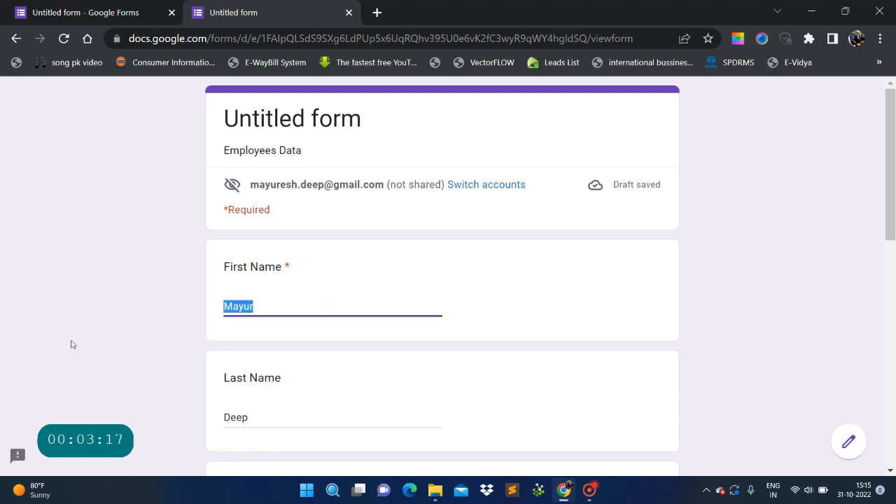
pyautogui.press('BackSpace')
pyautogui.scroll(-8, 74, 346)
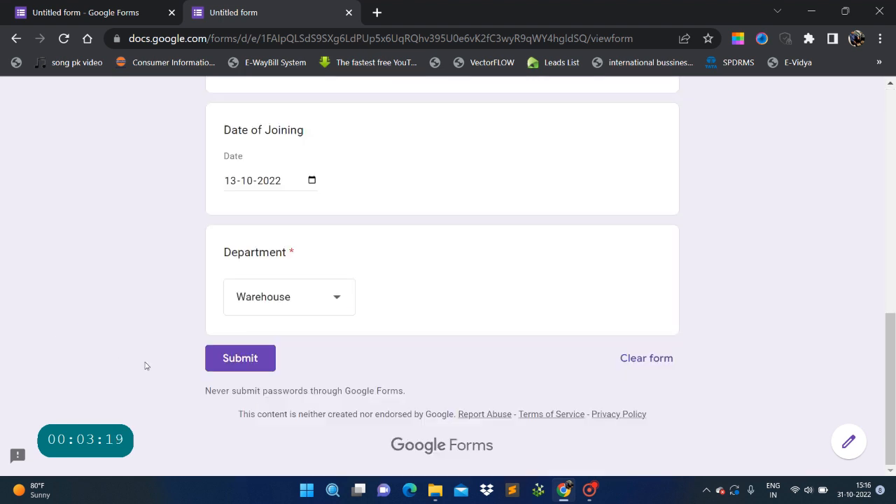
pyautogui.scroll(6, 144, 364)
pyautogui.scroll(2, 144, 365)
pyautogui.scroll(-8, 144, 364)
pyautogui.click(254, 368)
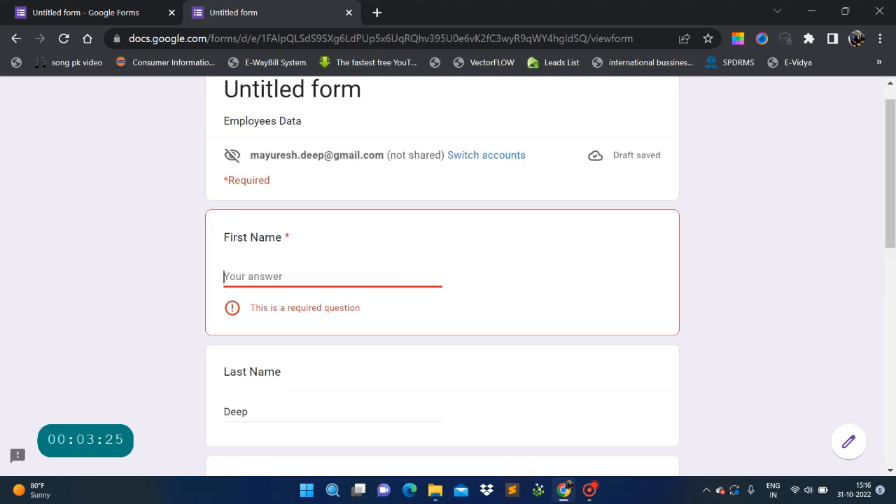
# Type the employee's first name back into the First Name answer.
pyautogui.click(376, 277)
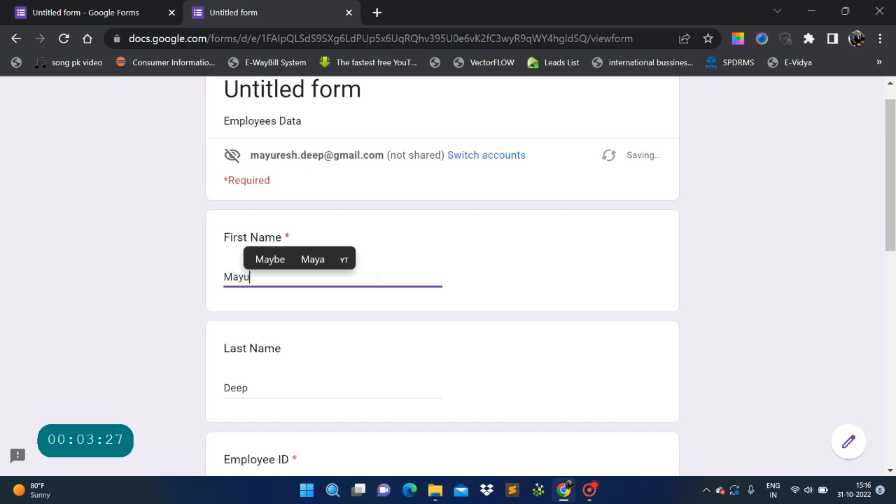
pyautogui.click(672, 337)
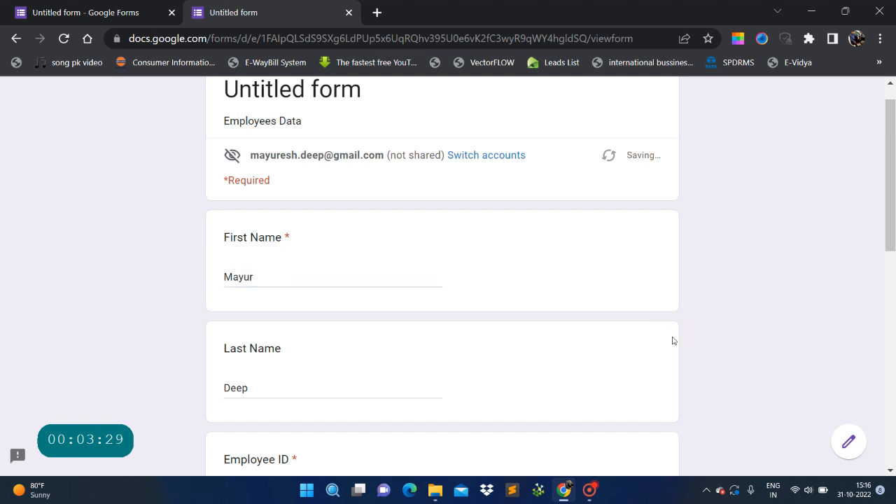
pyautogui.scroll(-10, 672, 339)
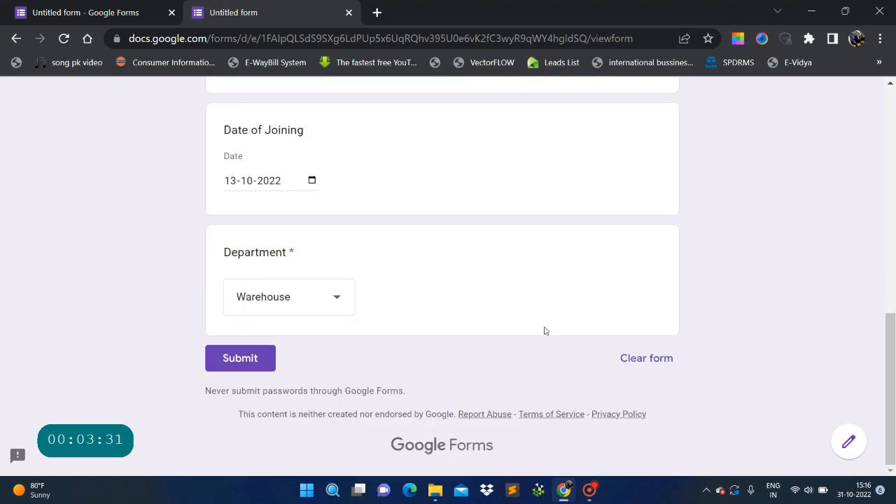
# Submit the response with Department Warehouse and joining date 13-10-2022.
pyautogui.click(243, 360)
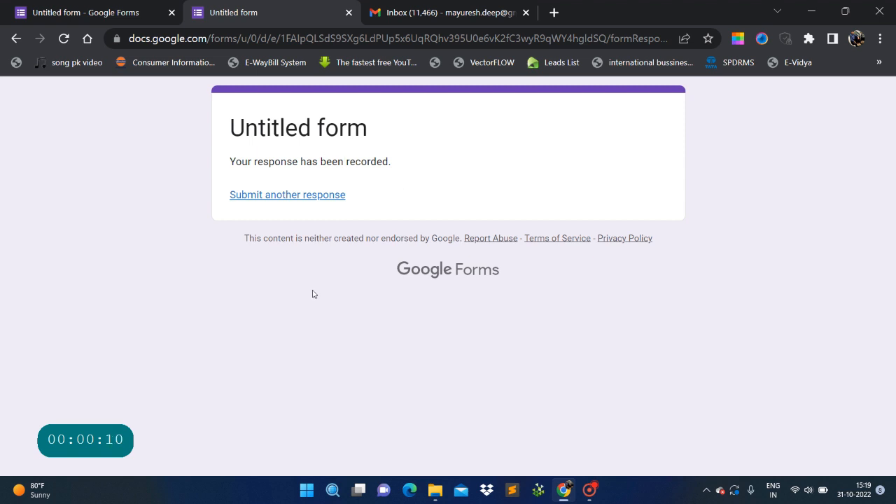
# Launch Google Forms from the Google apps grid in Gmail.
pyautogui.click(403, 14)
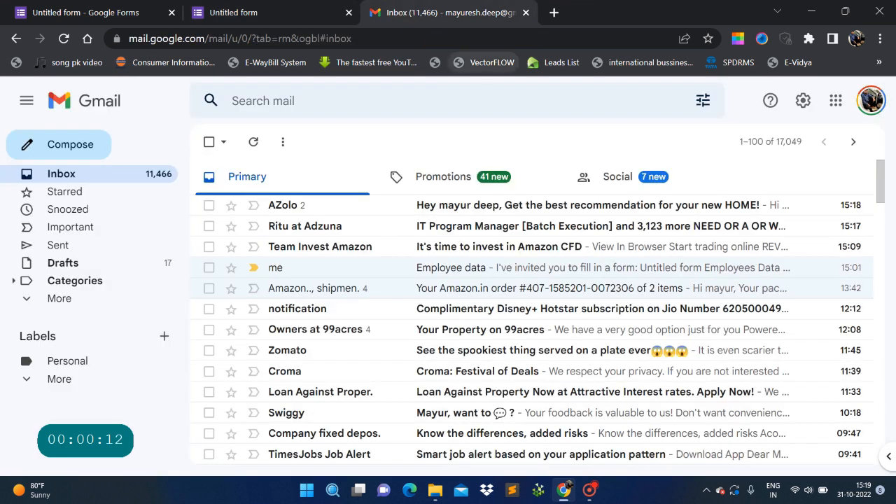
pyautogui.click(835, 102)
pyautogui.scroll(-5, 844, 329)
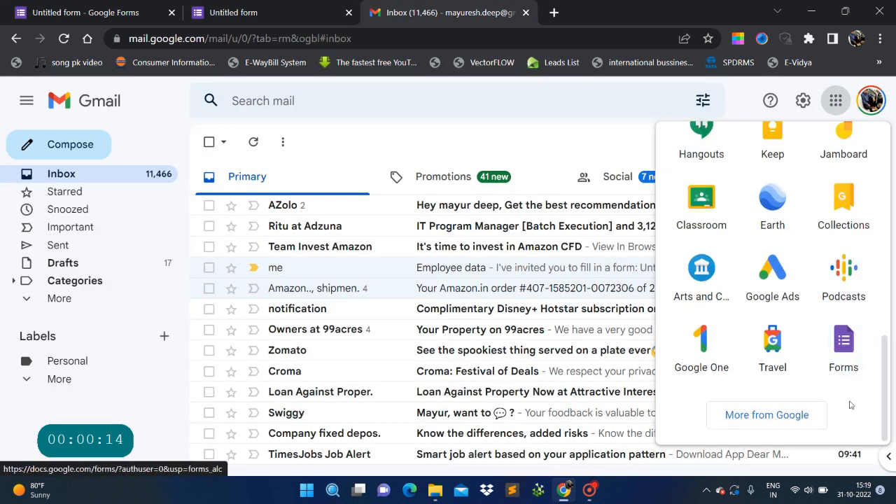
pyautogui.click(844, 350)
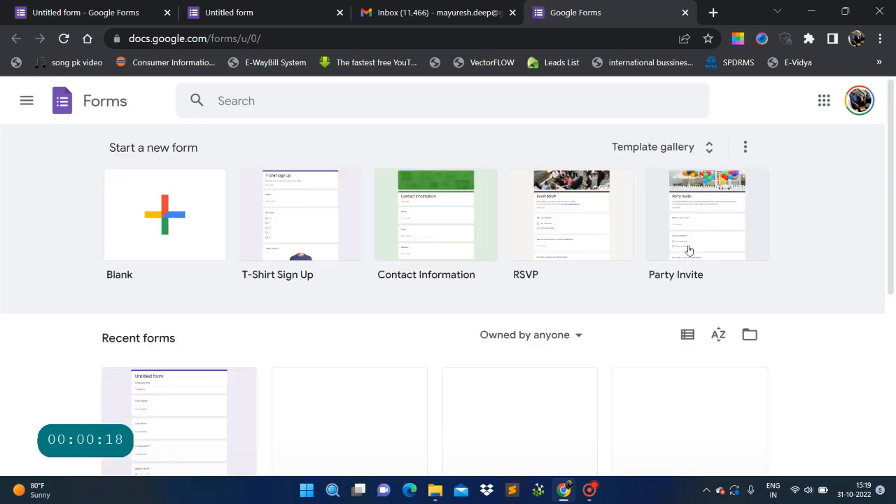
# Open the most recent Untitled form (Employees Data) from Recent forms for editing.
pyautogui.scroll(-3, 812, 252)
pyautogui.scroll(4, 273, 300)
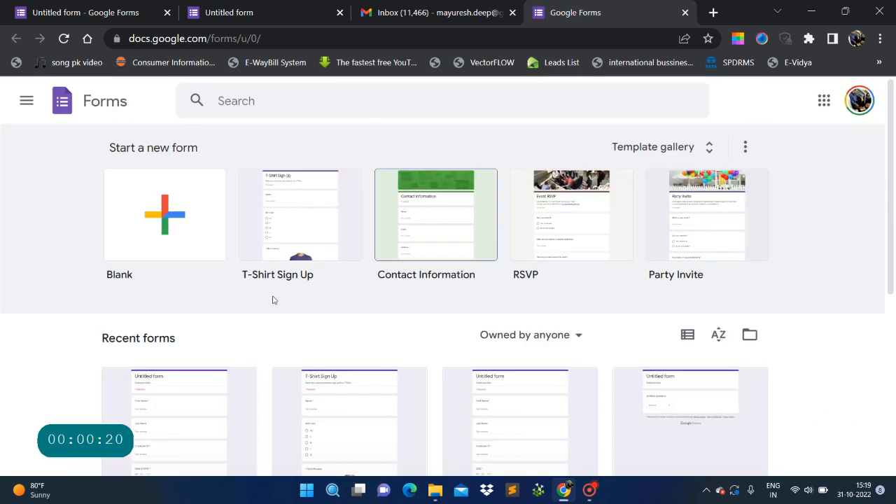
pyautogui.scroll(-3, 116, 219)
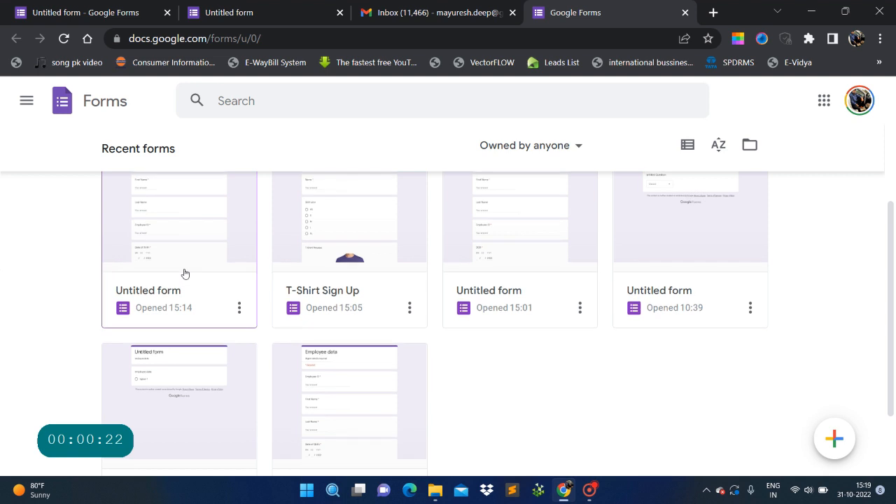
pyautogui.scroll(1, 181, 275)
pyautogui.click(170, 307)
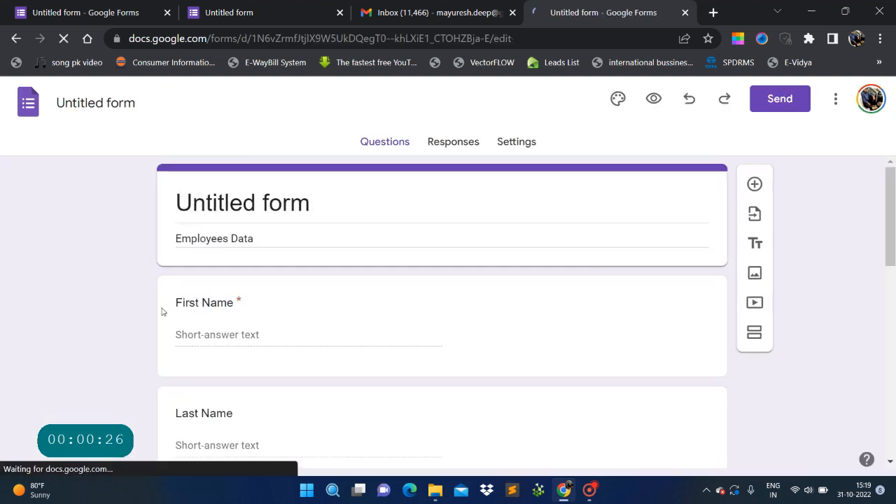
pyautogui.click(161, 311)
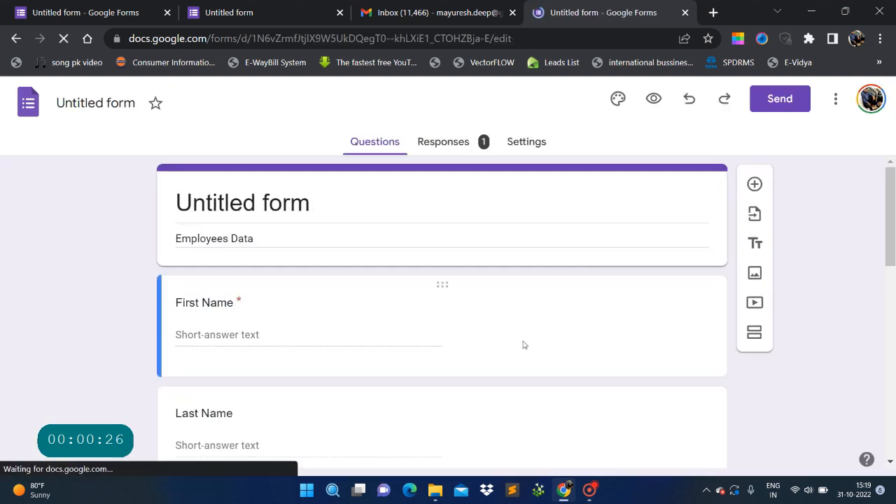
# Open the Responses tab and scroll through the Summary of the single response.
pyautogui.scroll(-2, 499, 320)
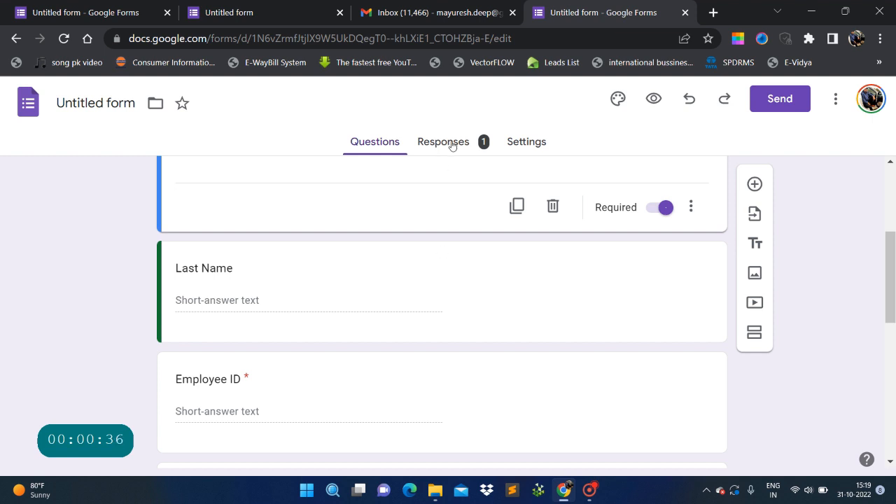
pyautogui.click(450, 142)
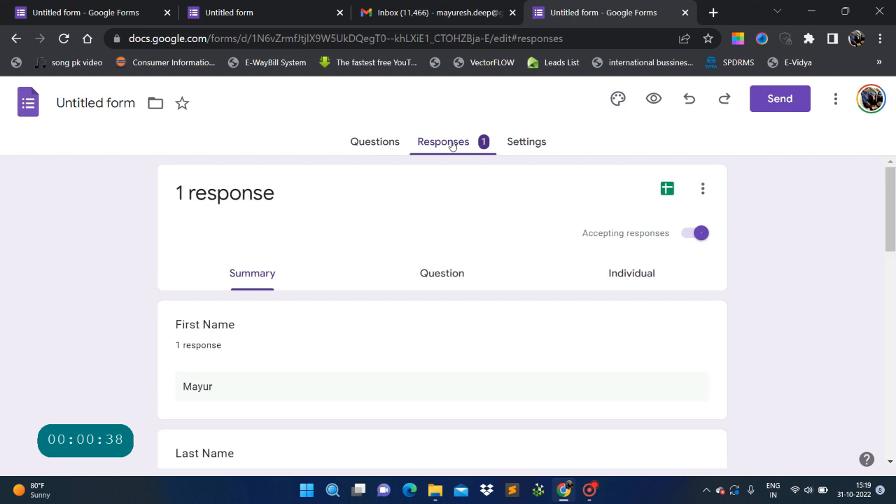
pyautogui.scroll(-3, 266, 356)
pyautogui.scroll(-6, 273, 337)
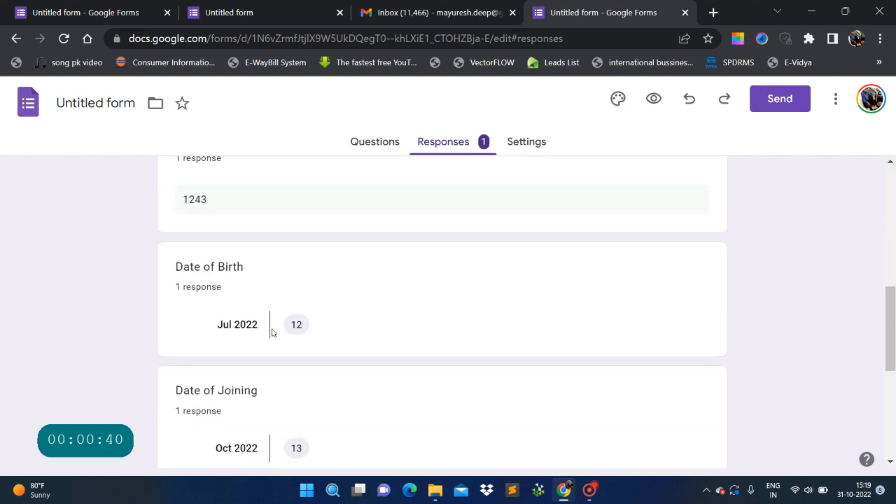
pyautogui.scroll(-1, 273, 336)
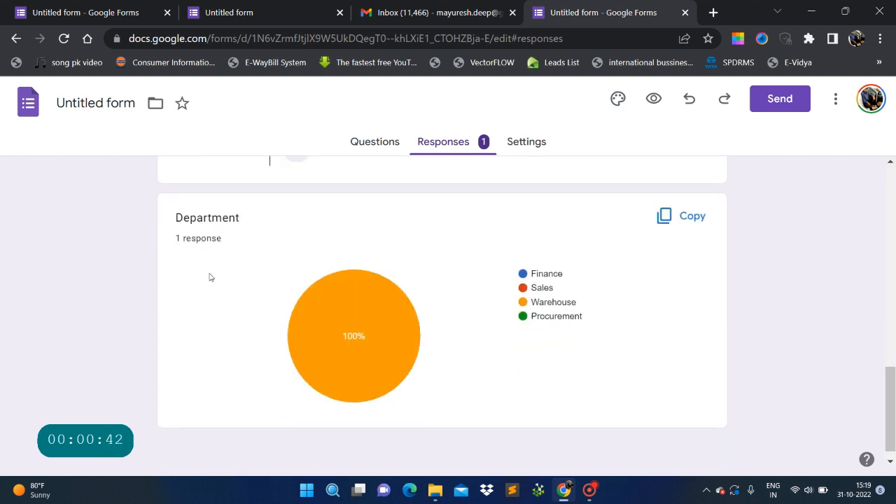
pyautogui.scroll(10, 356, 321)
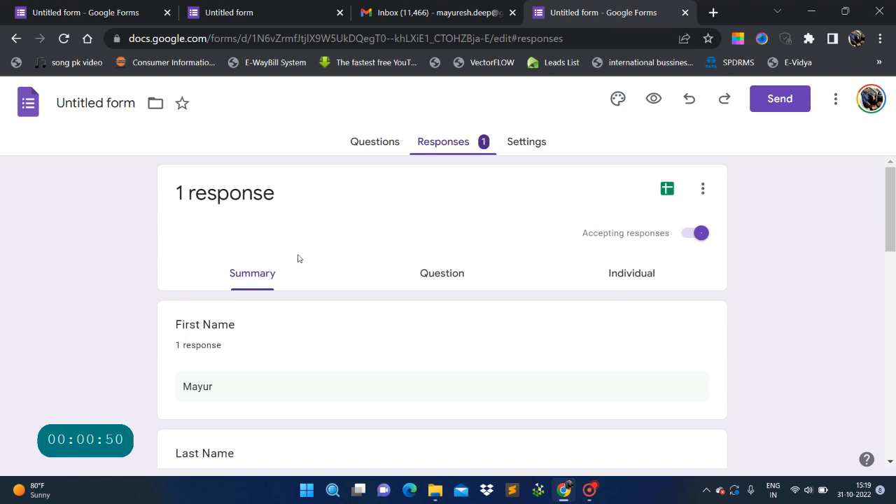
pyautogui.scroll(-8, 404, 340)
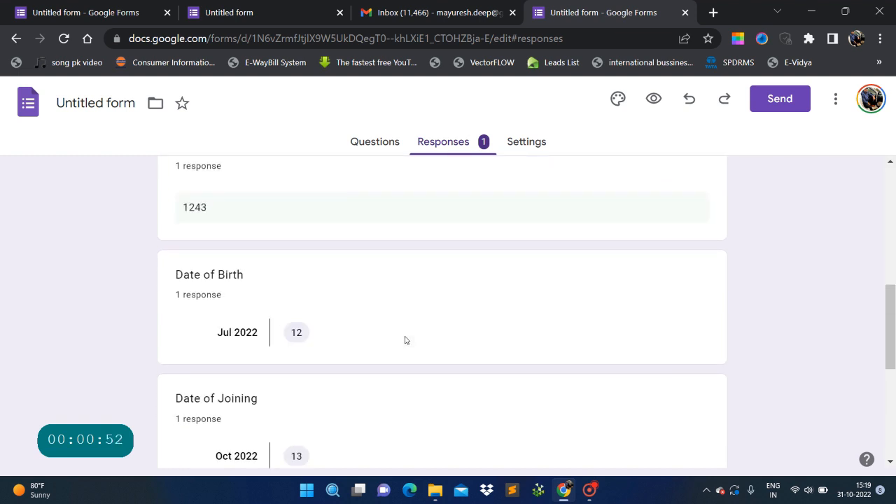
pyautogui.scroll(8, 404, 340)
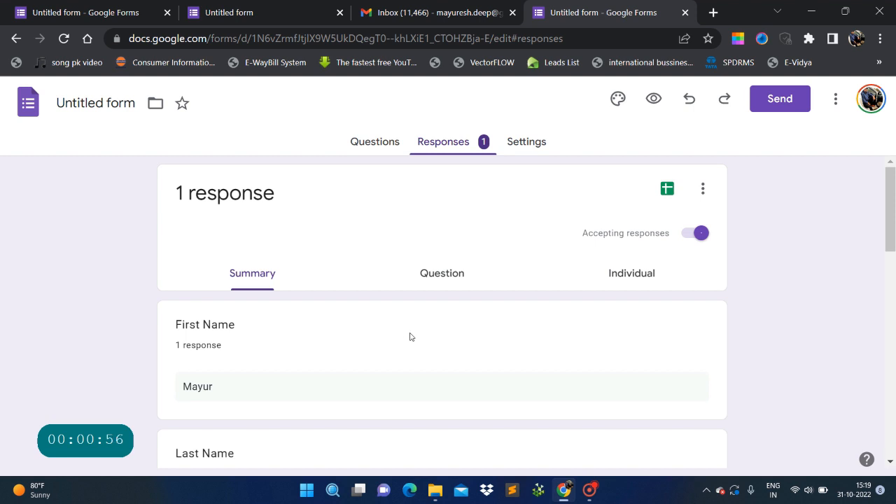
# Create a new linked responses spreadsheet, renaming it from the default to 'employee data'.
pyautogui.click(665, 190)
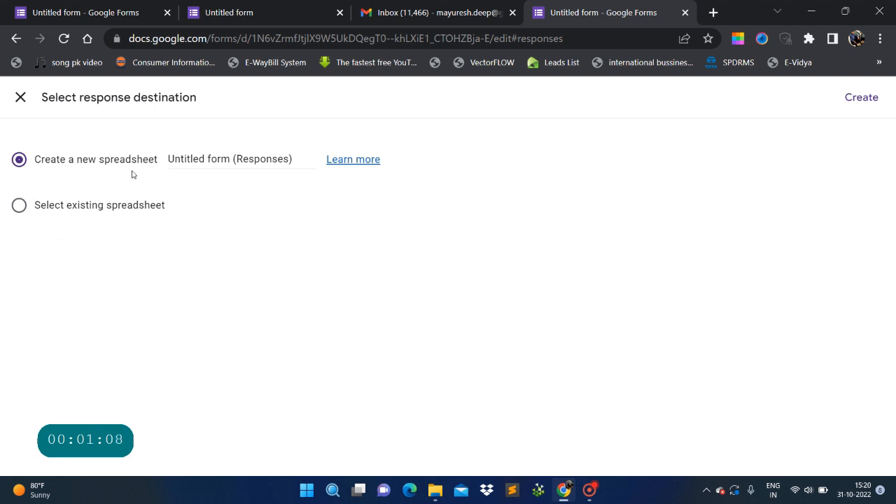
pyautogui.moveTo(169, 160); pyautogui.dragTo(330, 179)
pyautogui.write('empl')
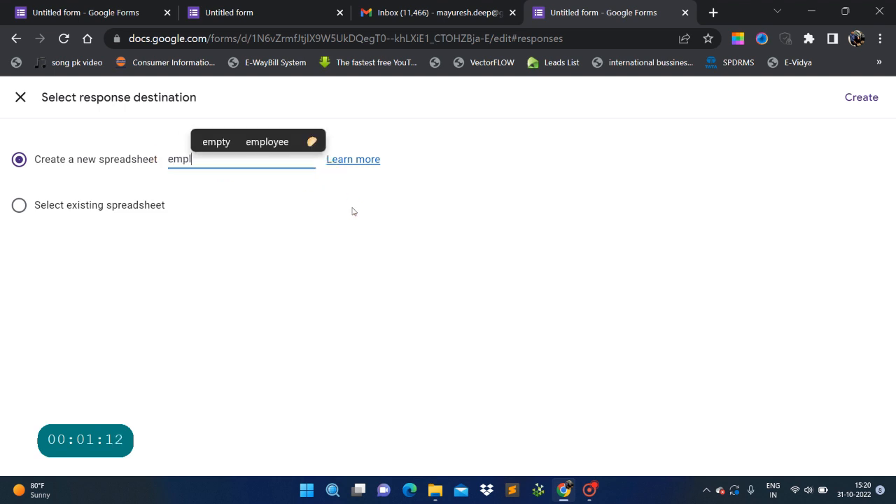
pyautogui.write('oyee data')
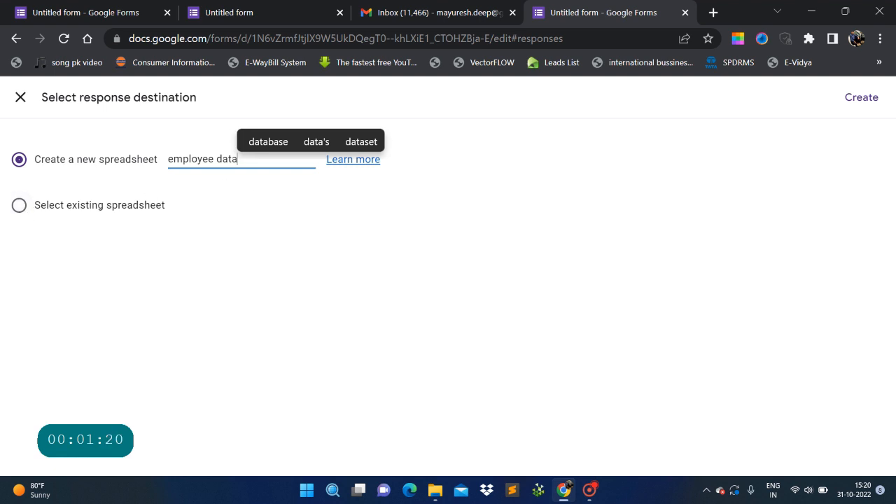
pyautogui.click(850, 99)
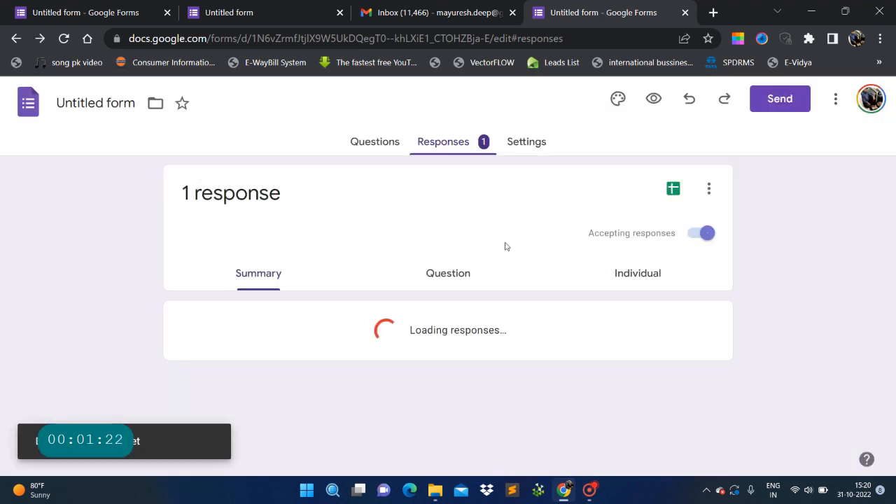
pyautogui.scroll(-1, 415, 324)
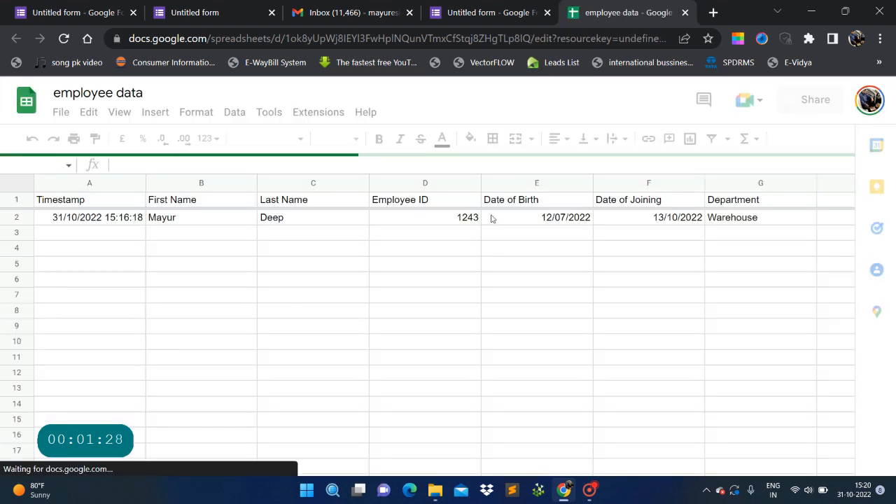
pyautogui.click(492, 218)
pyautogui.press('Left')
pyautogui.press('Left')
pyautogui.press('Left')
pyautogui.press('Left')
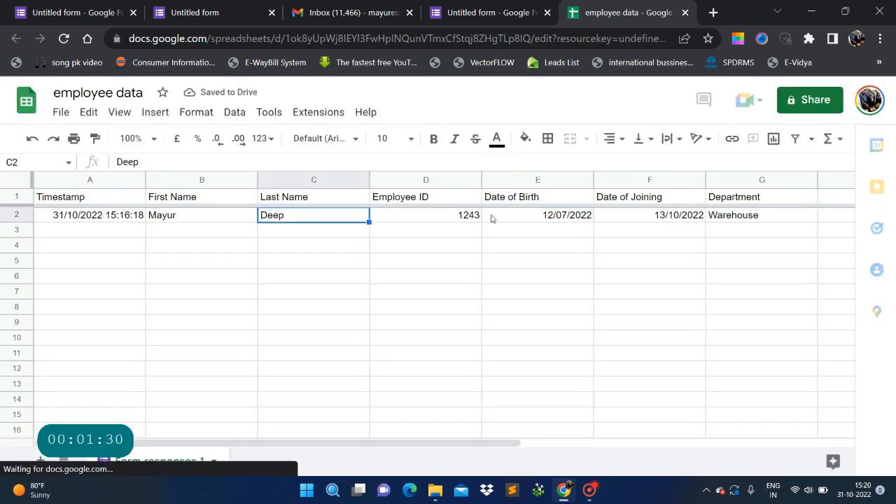
pyautogui.press('Right')
pyautogui.press('Right')
pyautogui.press('Right')
pyautogui.press('Right')
pyautogui.press('Right')
pyautogui.press('Right')
pyautogui.press('Right')
pyautogui.press('Right')
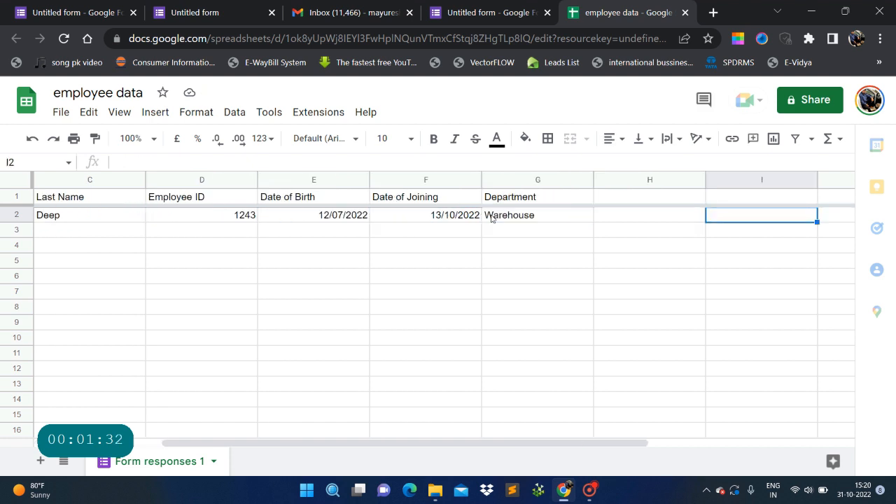
pyautogui.press('Left')
pyautogui.press('Home')
pyautogui.press('Up')
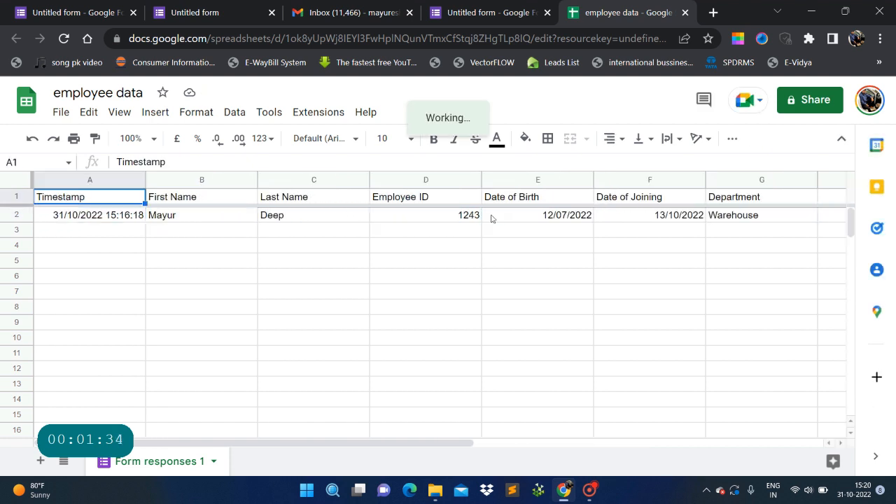
pyautogui.press('Down')
pyautogui.press('Down')
pyautogui.press('Down')
pyautogui.press('Up')
pyautogui.press('Up')
pyautogui.press('Up')
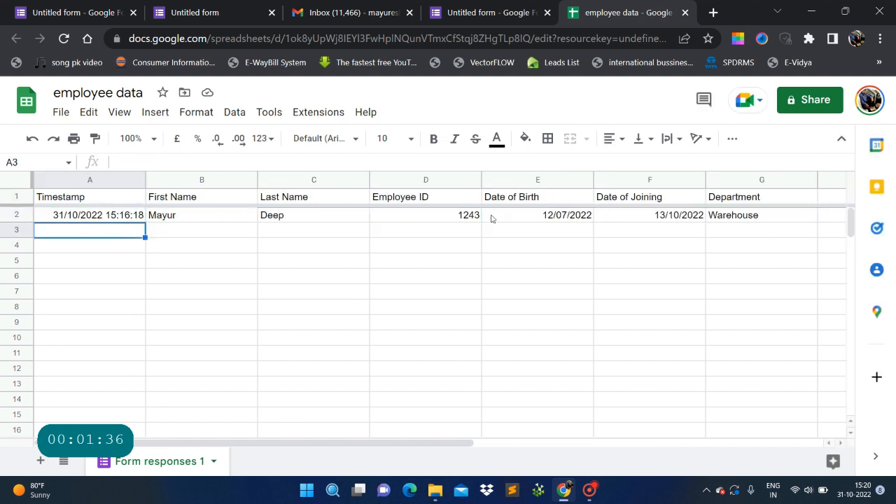
pyautogui.press('Right')
pyautogui.press('Down')
pyautogui.press('Left')
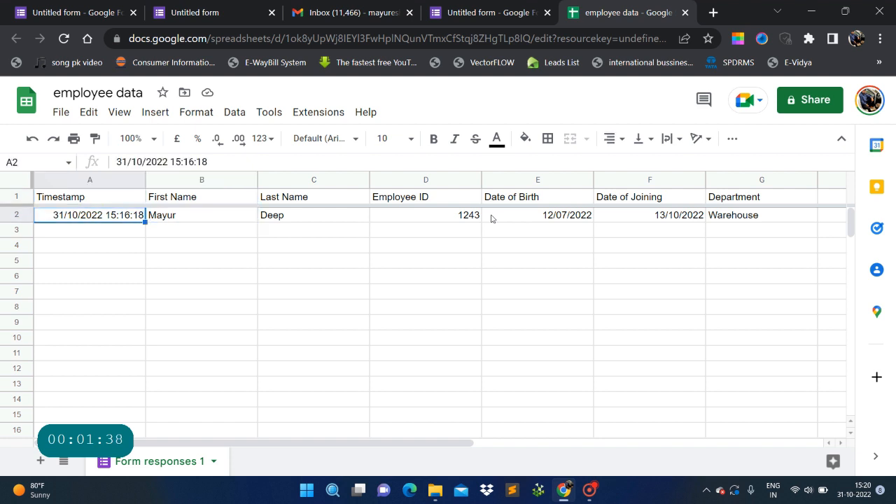
pyautogui.press('Right')
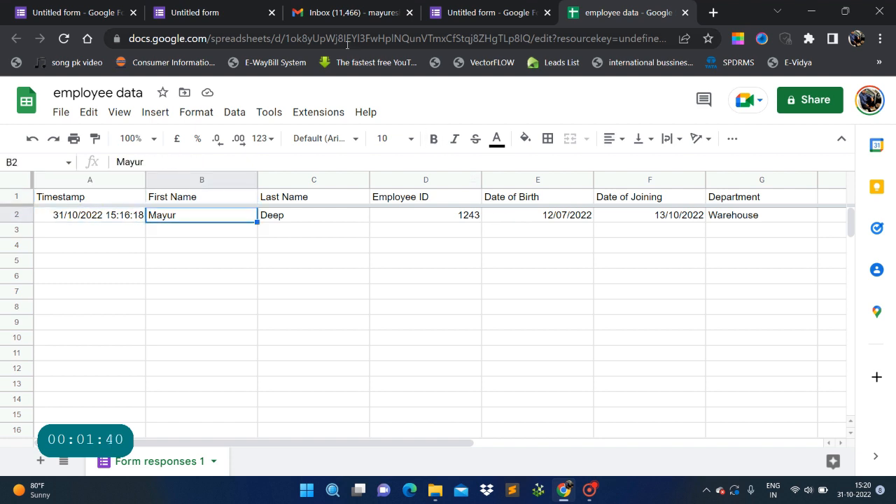
pyautogui.click(256, 4)
# Start another response and enter the second employee's first name, last name and ID.
pyautogui.click(287, 196)
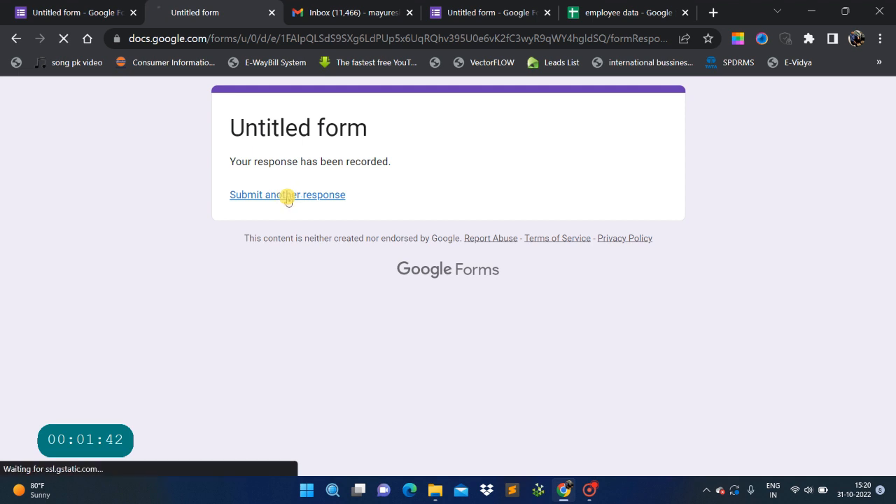
pyautogui.click(284, 307)
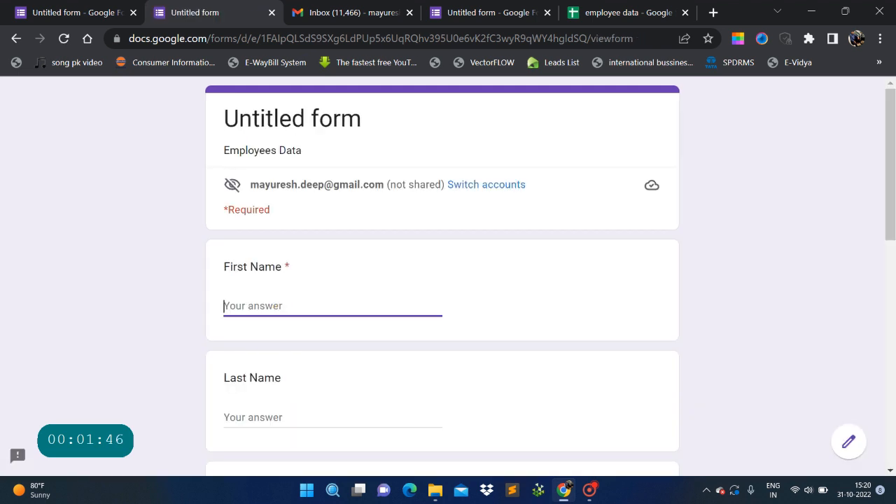
pyautogui.write('Aswin')
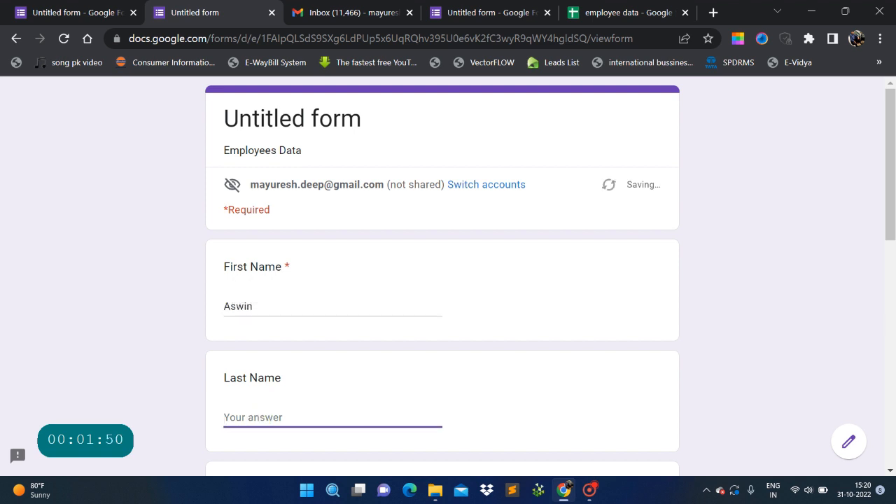
pyautogui.write('K')
pyautogui.scroll(-2, 273, 420)
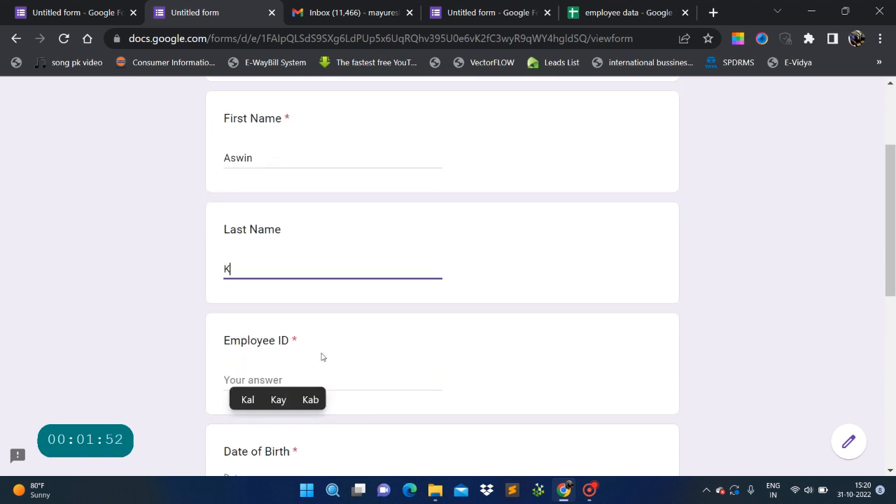
pyautogui.scroll(-1, 319, 355)
pyautogui.click(322, 308)
pyautogui.write('2547')
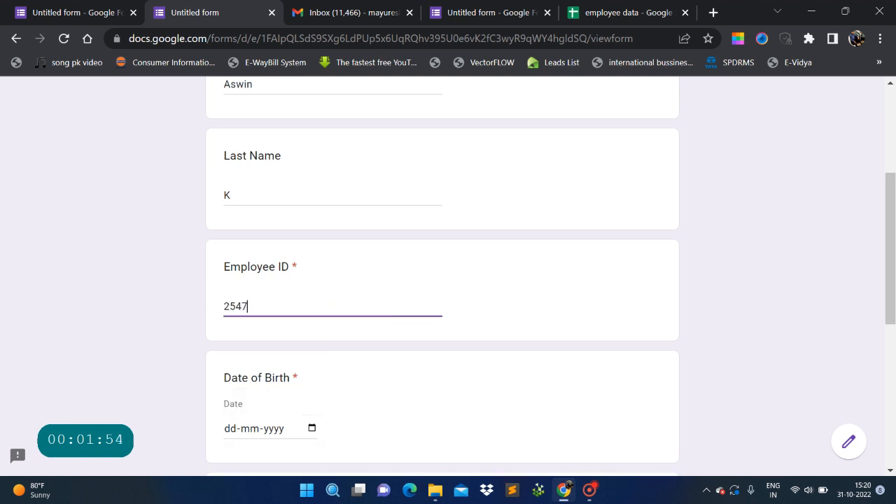
pyautogui.scroll(-3, 322, 294)
# Set Date of Birth to 13-10-2022 and Date of Joining to 29-10-2022.
pyautogui.click(310, 205)
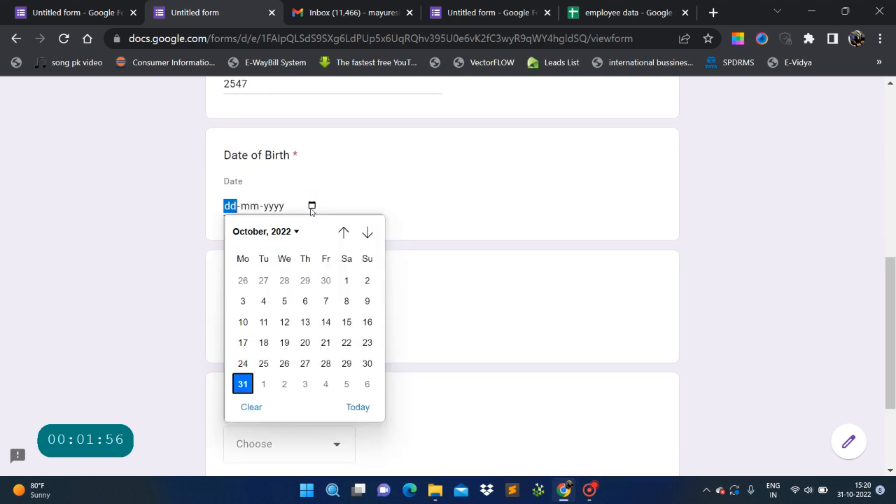
pyautogui.click(312, 319)
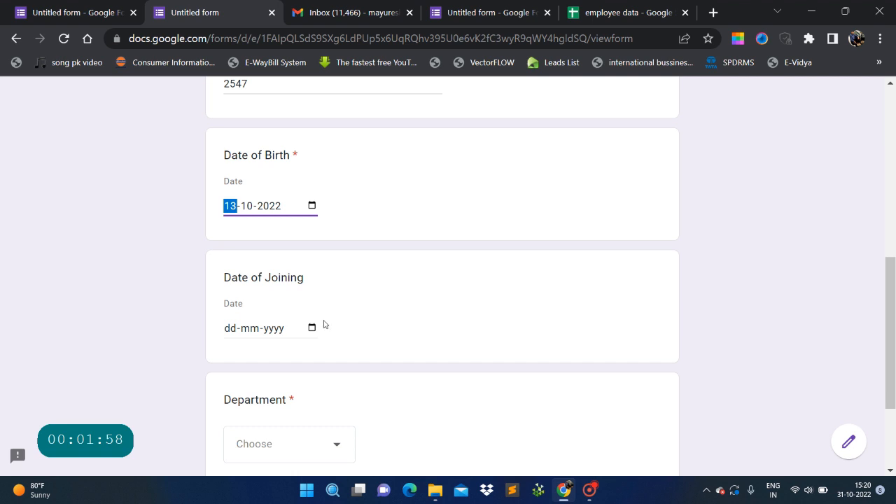
pyautogui.click(312, 327)
pyautogui.click(285, 196)
pyautogui.scroll(-1, 486, 324)
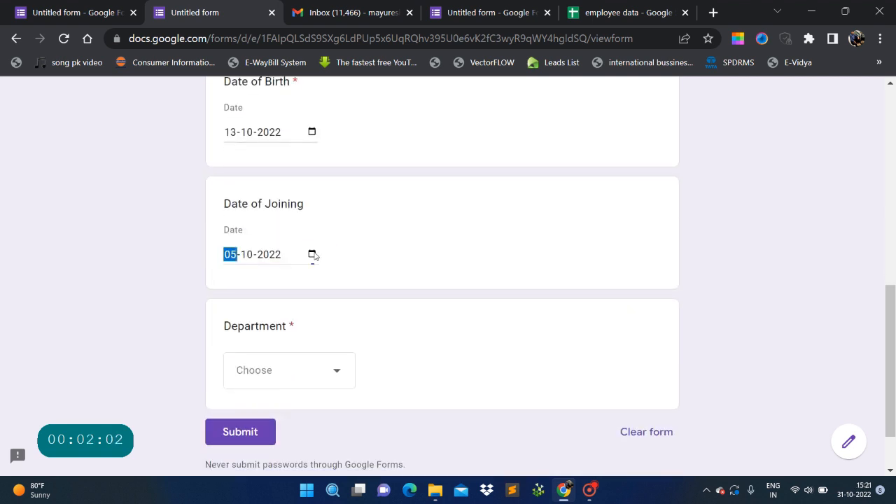
pyautogui.click(311, 254)
pyautogui.click(344, 412)
pyautogui.scroll(-1, 424, 336)
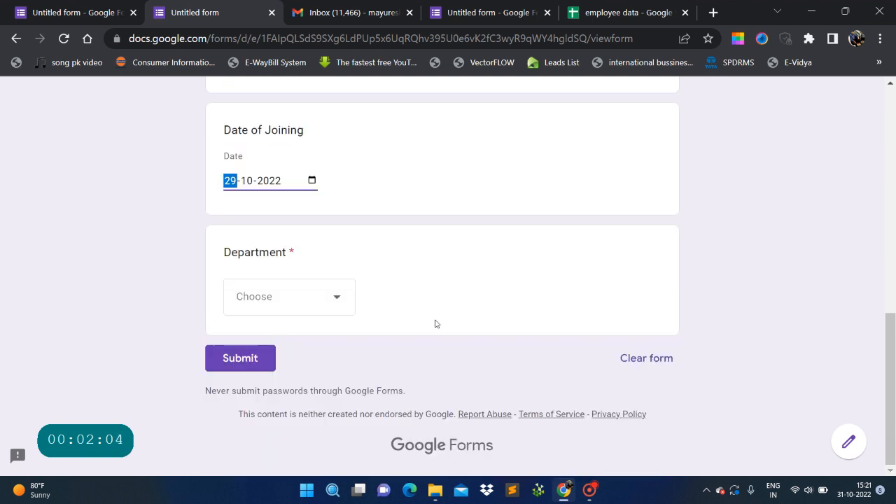
# Choose Finance as the department and submit the response.
pyautogui.click(294, 298)
pyautogui.click(256, 329)
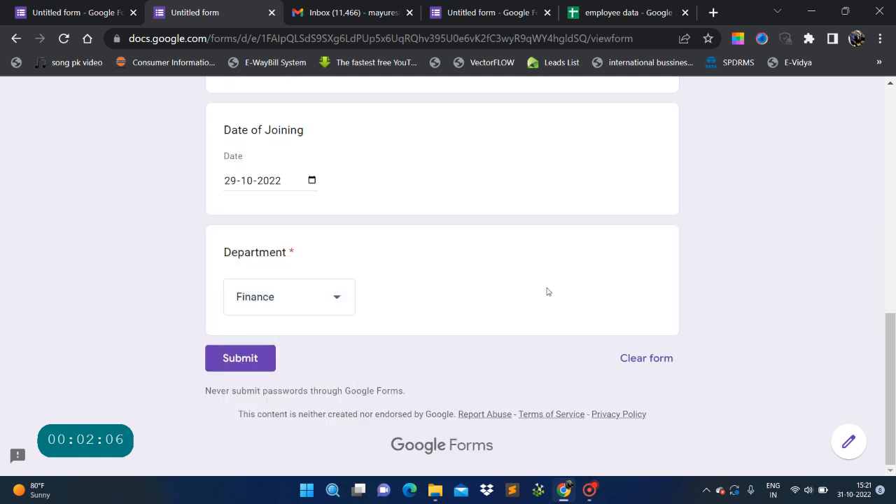
pyautogui.click(240, 358)
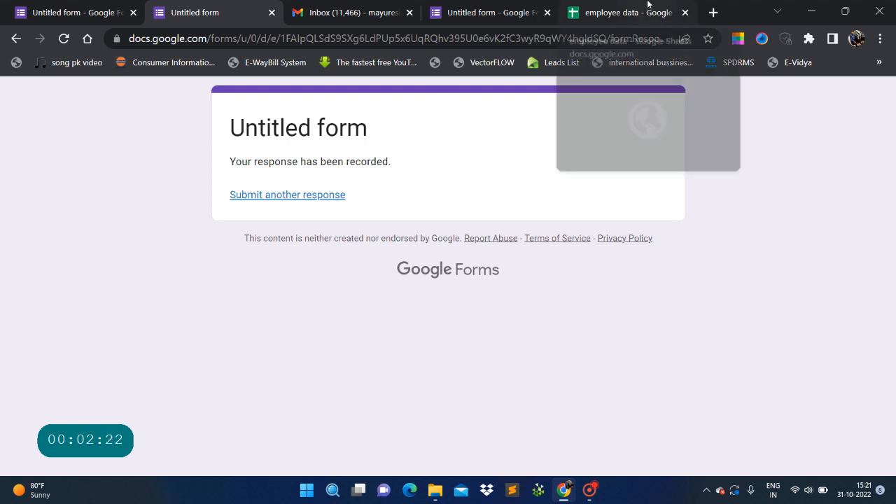
# Switch to the employee data sheet and step through row 3's new response values.
pyautogui.click(628, 12)
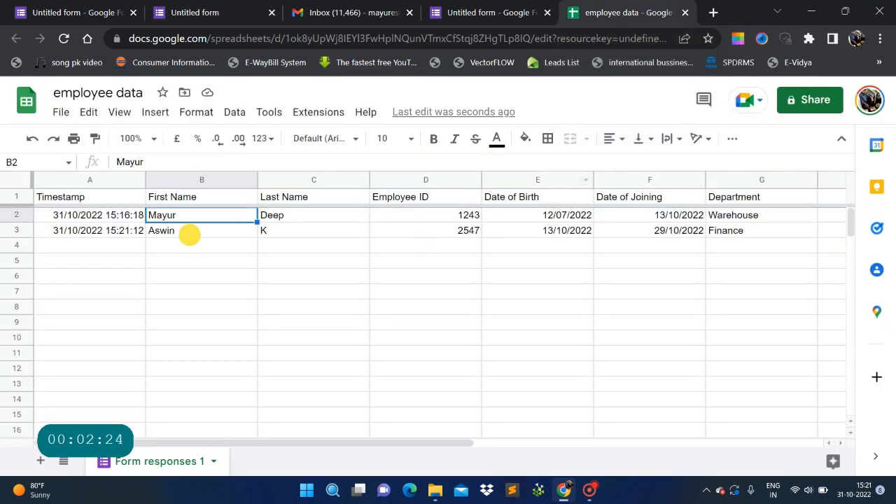
pyautogui.click(189, 238)
pyautogui.press('Left')
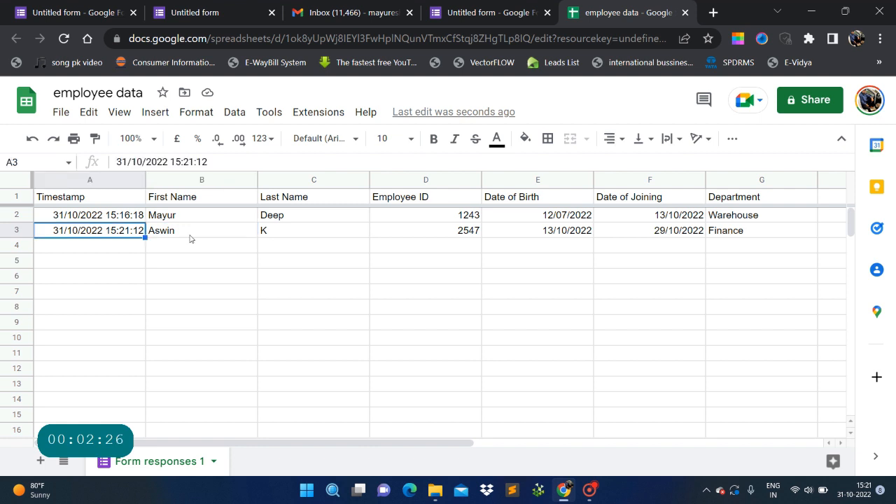
pyautogui.press('Right')
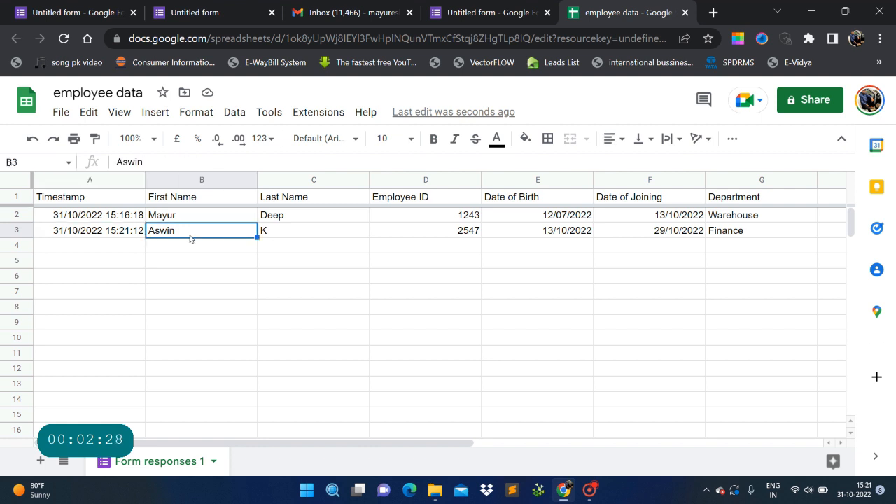
pyautogui.press('Up')
pyautogui.press('Right')
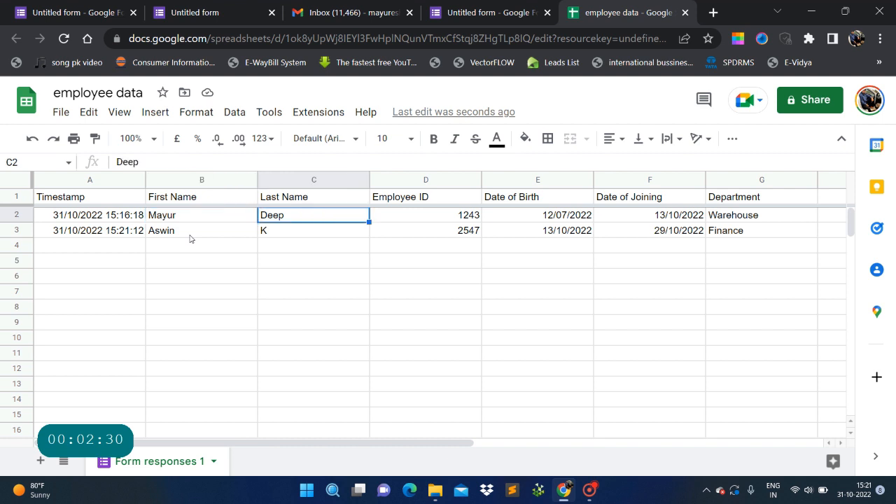
pyautogui.press('Down')
pyautogui.press('Left')
pyautogui.press('Left')
pyautogui.press('Right')
pyautogui.press('Right')
pyautogui.press('Right')
pyautogui.press('Right')
pyautogui.press('Right')
pyautogui.press('Right')
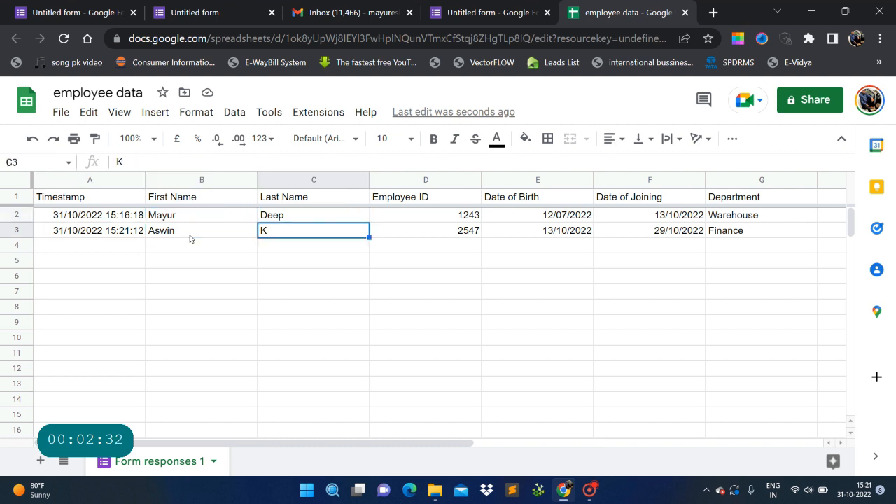
pyautogui.press('Left')
pyautogui.press('Left')
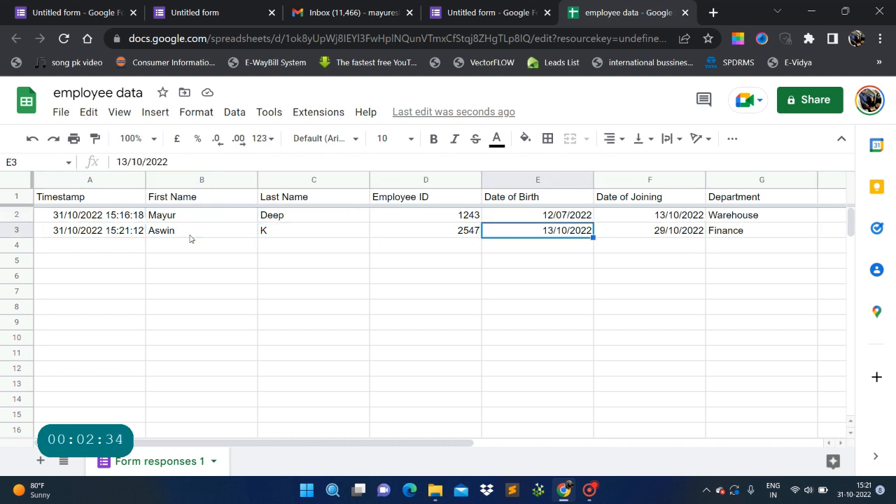
pyautogui.press('Left')
pyautogui.press('Left')
pyautogui.press('Left')
pyautogui.press('Left')
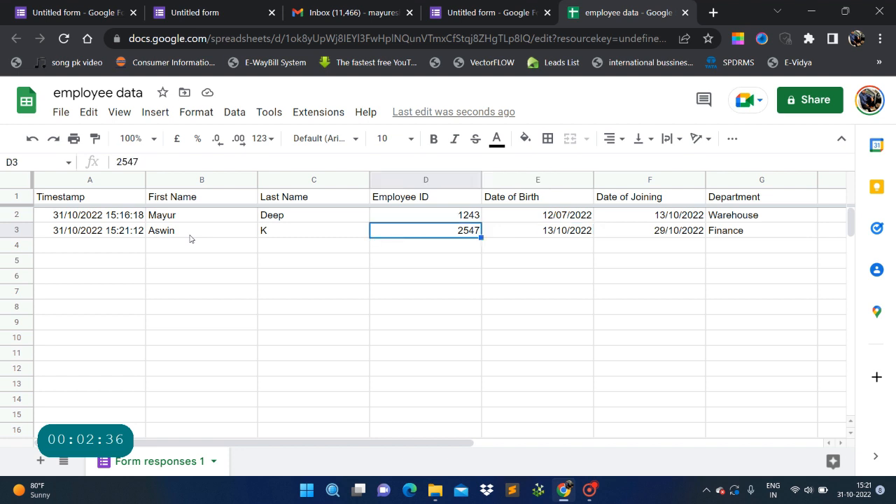
pyautogui.press('Right')
pyautogui.press('Up')
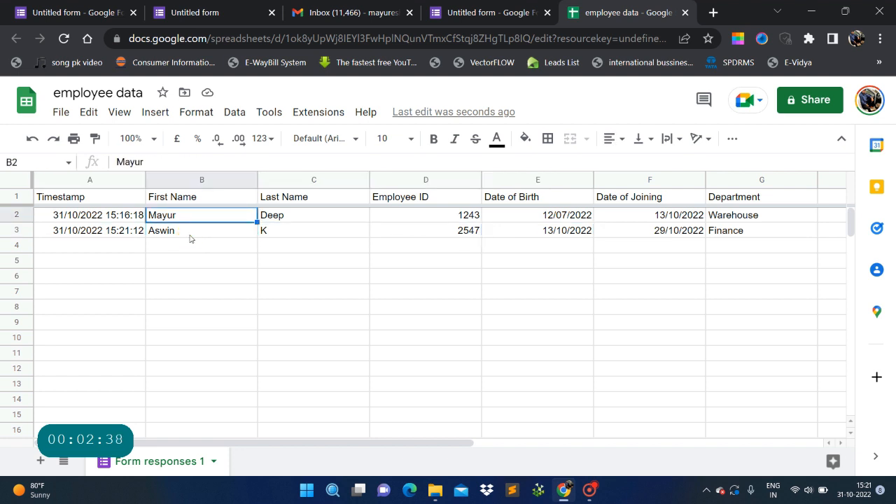
pyautogui.press('Left')
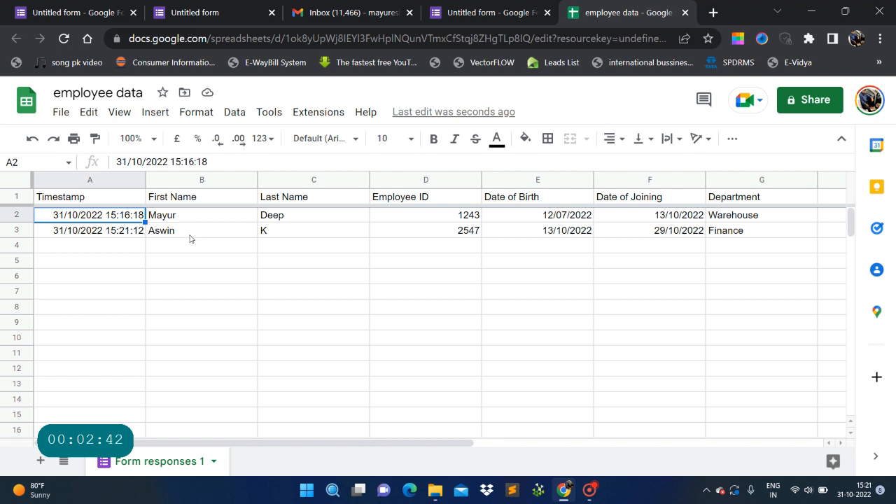
# Select the header row A1:G1 and extend the selection over both response rows.
pyautogui.press('Up')
pyautogui.press('Down')
pyautogui.press('Up')
pyautogui.hotkey('shift', 'Right')
pyautogui.hotkey('shift', 'Right')
pyautogui.hotkey('shift', 'Right')
pyautogui.hotkey('shift', 'Right')
pyautogui.hotkey('shift', 'Right')
pyautogui.hotkey('shift', 'Right')
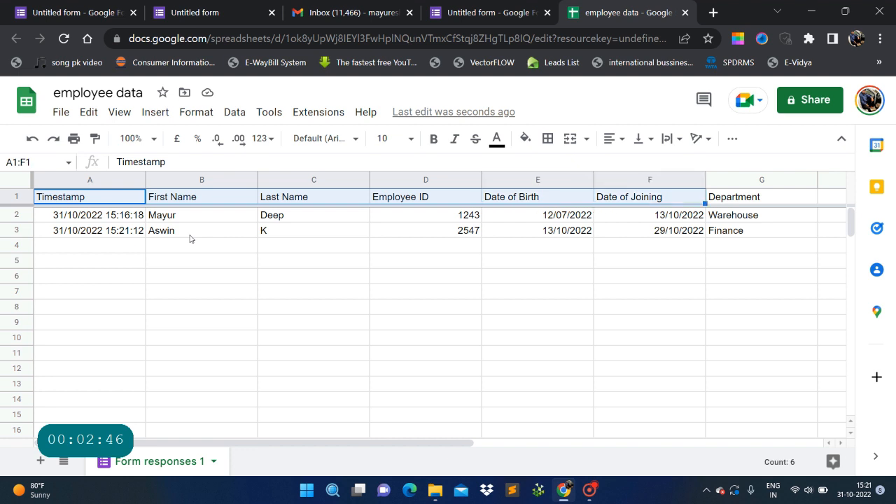
pyautogui.hotkey('shift', 'Down')
pyautogui.hotkey('shift', 'Down')
pyautogui.hotkey('shift', 'Down')
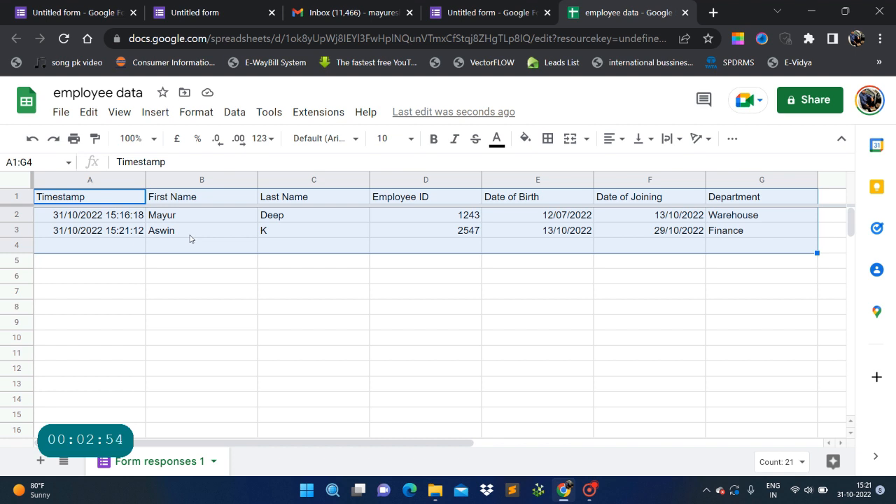
pyautogui.click(189, 236)
pyautogui.press('Up')
pyautogui.press('Up')
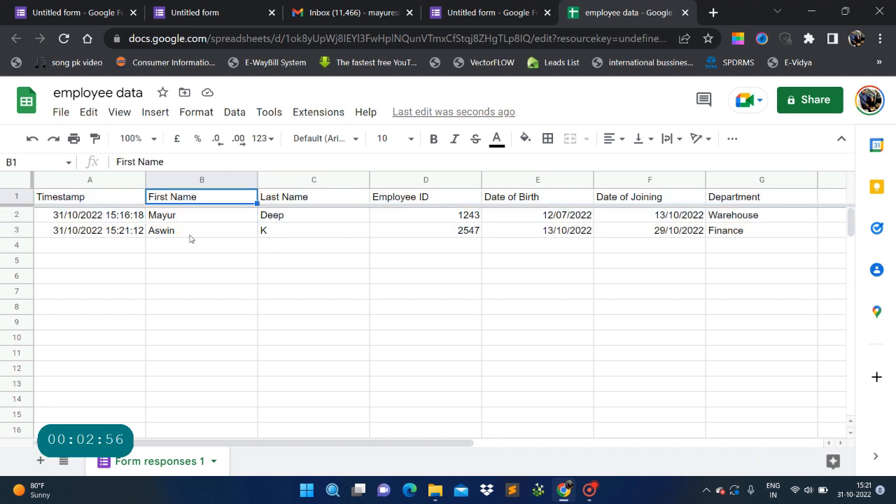
pyautogui.press('Left')
pyautogui.hotkey('shift', 'Right')
pyautogui.hotkey('shift', 'Right')
pyautogui.hotkey('shift', 'Right')
pyautogui.hotkey('shift', 'Right')
pyautogui.hotkey('shift', 'Right')
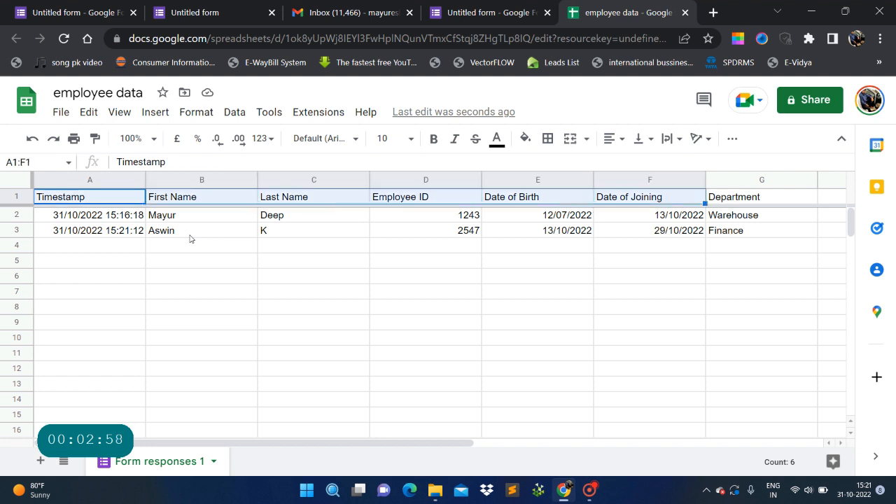
pyautogui.press('Left')
pyautogui.press('Down')
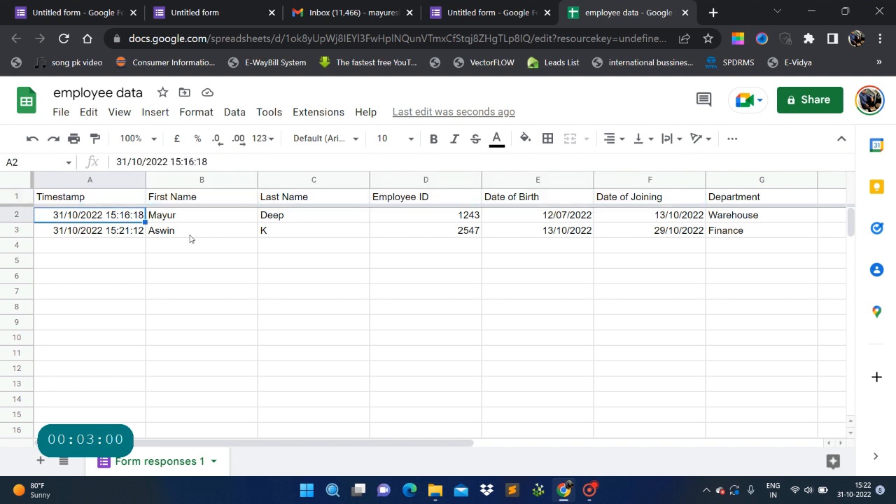
pyautogui.press('Down')
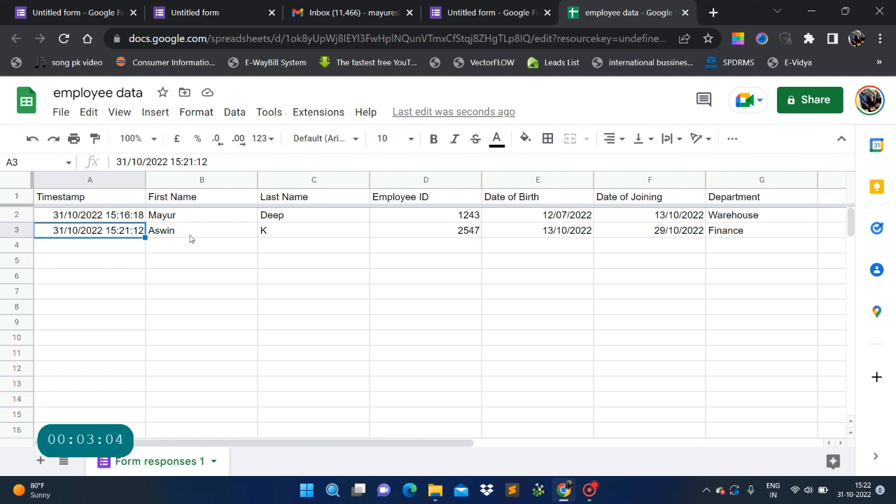
pyautogui.press('Up')
pyautogui.press('Down')
pyautogui.press('Up')
pyautogui.press('Up')
pyautogui.hotkey('shift', 'Right')
pyautogui.hotkey('shift', 'Right')
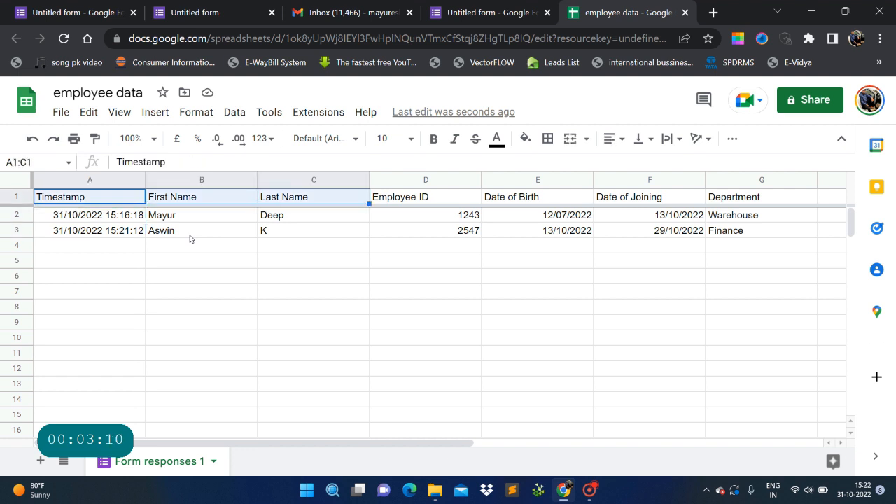
pyautogui.hotkey('shift', 'Right')
pyautogui.hotkey('shift', 'Right')
pyautogui.hotkey('shift', 'Right')
pyautogui.hotkey('shift', 'Right')
pyautogui.hotkey('shift', 'Down')
pyautogui.hotkey('shift', 'Down')
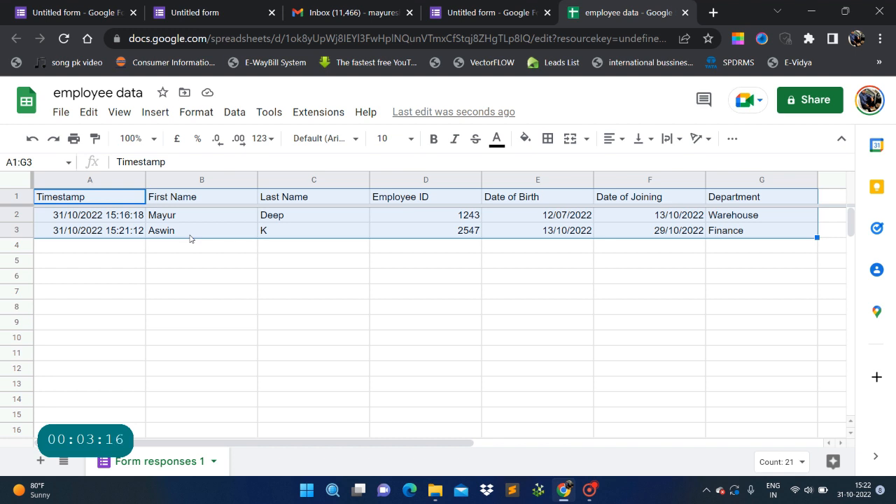
pyautogui.press('Down')
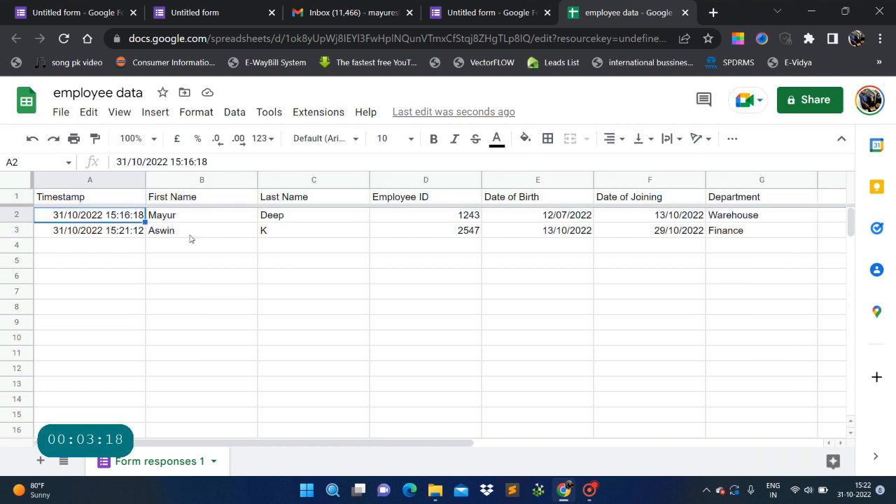
pyautogui.press('Up')
pyautogui.hotkey('shift', 'Down')
pyautogui.hotkey('shift', 'Down')
pyautogui.hotkey('shift', 'Right')
pyautogui.hotkey('shift', 'Right')
pyautogui.hotkey('shift', 'Right')
pyautogui.hotkey('shift', 'Right')
pyautogui.hotkey('shift', 'Right')
pyautogui.hotkey('shift', 'Right')
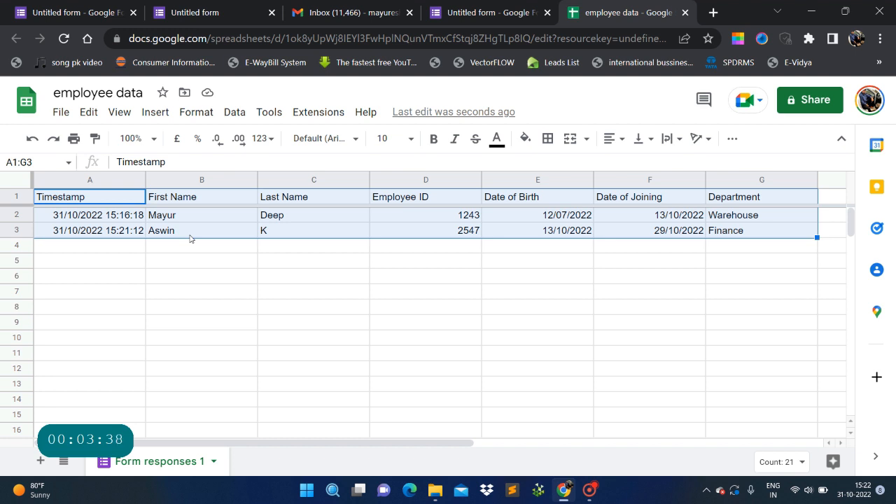
pyautogui.click(218, 234)
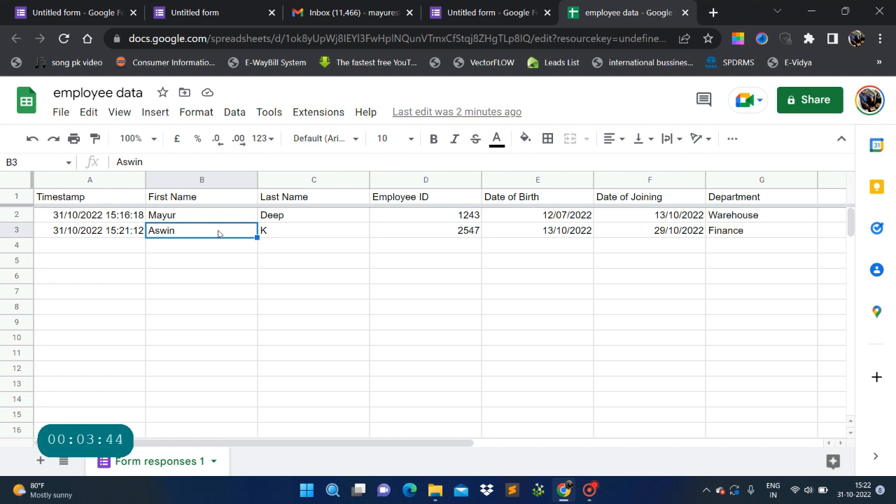
pyautogui.press('Up')
pyautogui.press('Left')
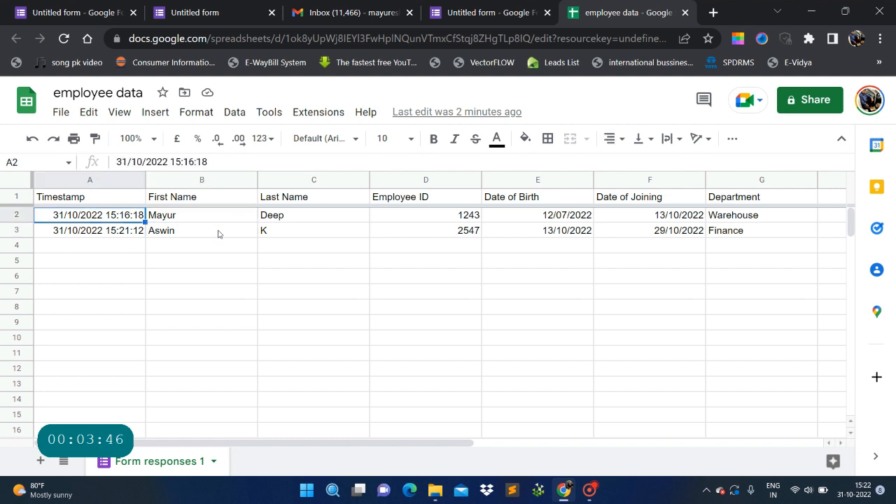
pyautogui.press('Up')
pyautogui.hotkey('shift', 'Right')
pyautogui.hotkey('shift', 'Right')
pyautogui.hotkey('shift', 'Right')
pyautogui.hotkey('shift', 'Right')
pyautogui.hotkey('shift', 'Right')
pyautogui.hotkey('shift', 'Right')
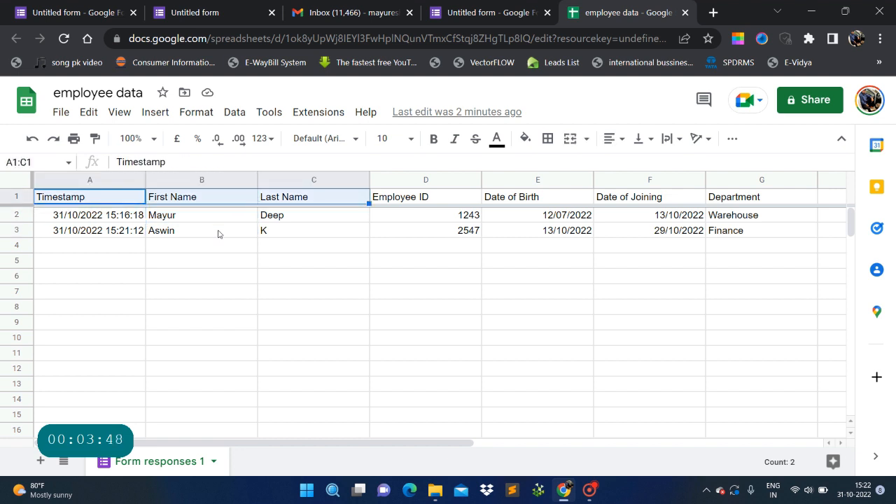
pyautogui.press('Down')
pyautogui.press('Down')
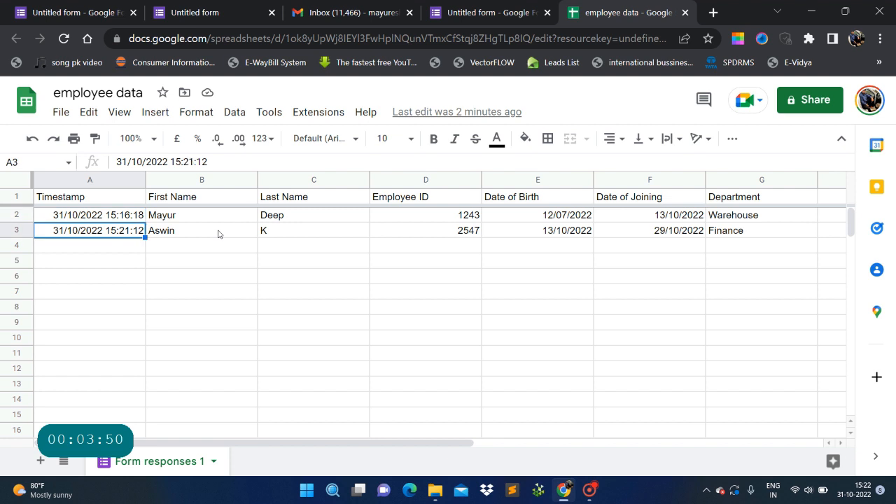
pyautogui.press('Up')
pyautogui.press('Right')
pyautogui.press('Right')
pyautogui.press('Right')
pyautogui.press('Right')
pyautogui.press('Right')
pyautogui.press('Right')
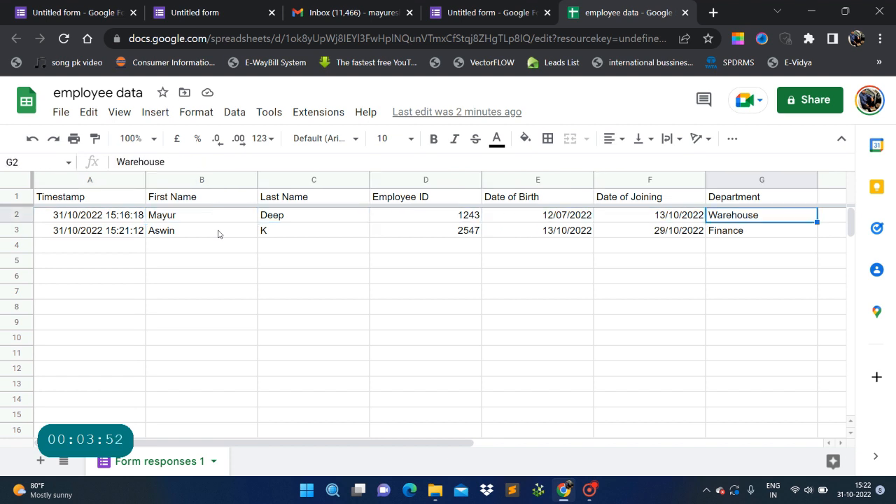
pyautogui.press('Down')
pyautogui.press('Left')
pyautogui.press('Left')
pyautogui.press('Left')
pyautogui.press('Left')
pyautogui.press('Left')
pyautogui.press('Left')
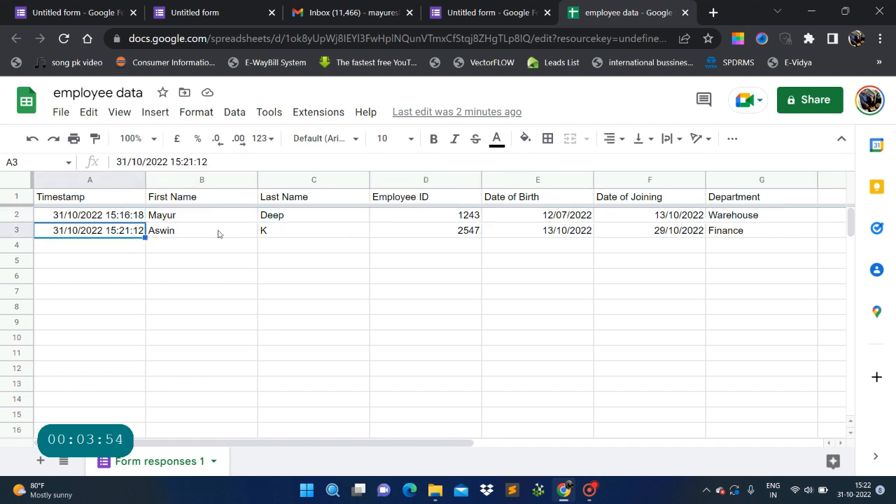
pyautogui.press('Up')
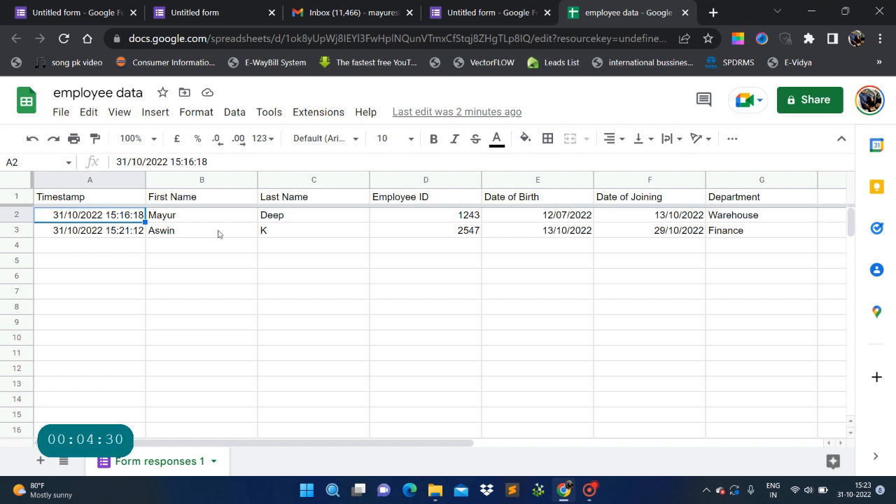
pyautogui.click(225, 230)
pyautogui.click(227, 220)
pyautogui.click(290, 213)
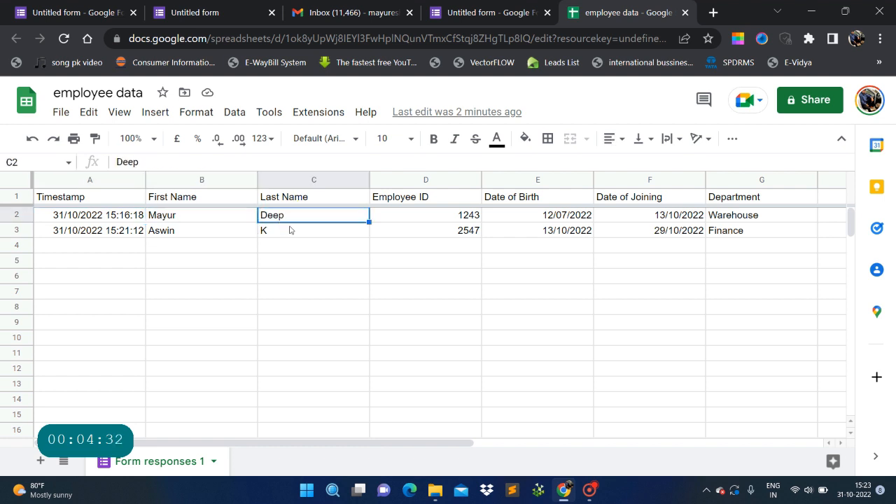
pyautogui.click(290, 229)
pyautogui.click(404, 216)
pyautogui.click(420, 228)
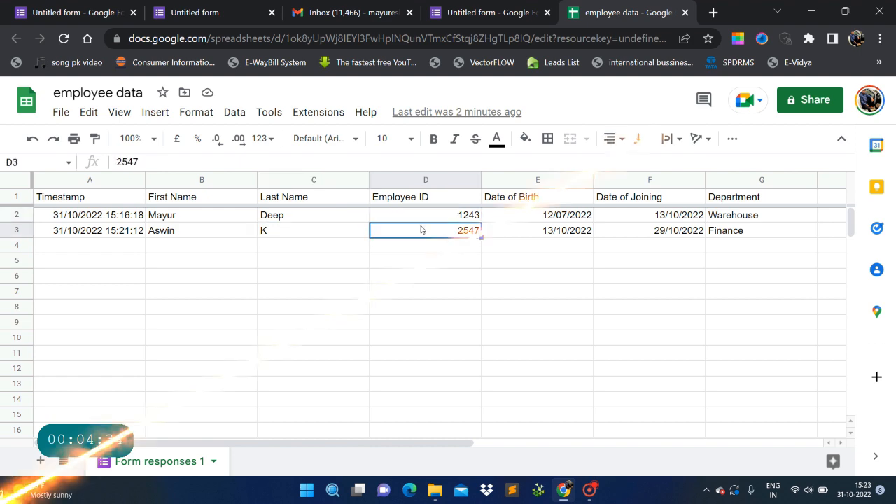